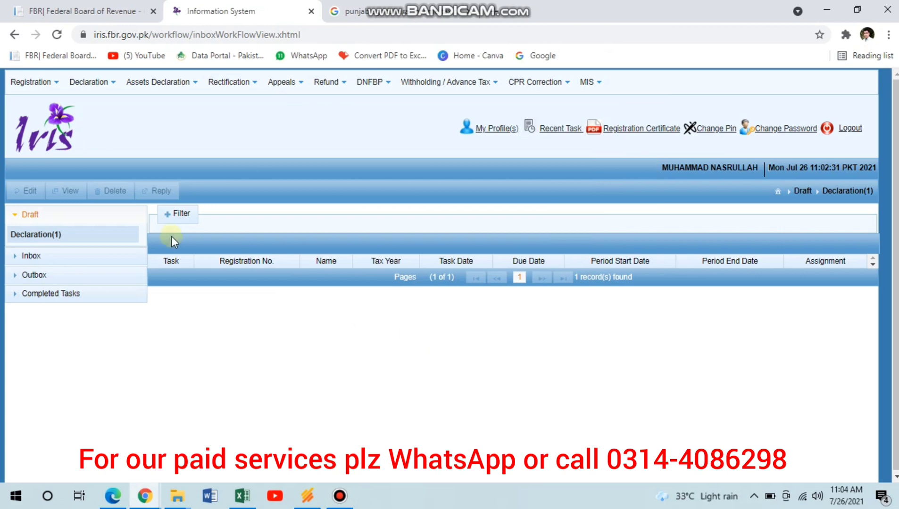
Step: Create an original Normal Return (Ind/AOP/COY) and select the 2021 tax period from 01-Jul-2020 to 30-Jun-2021
click(92, 91)
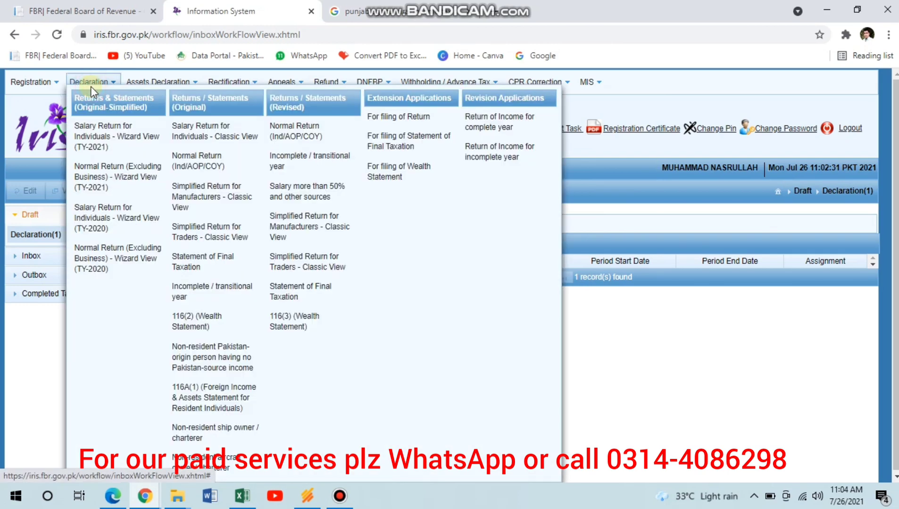
click(204, 171)
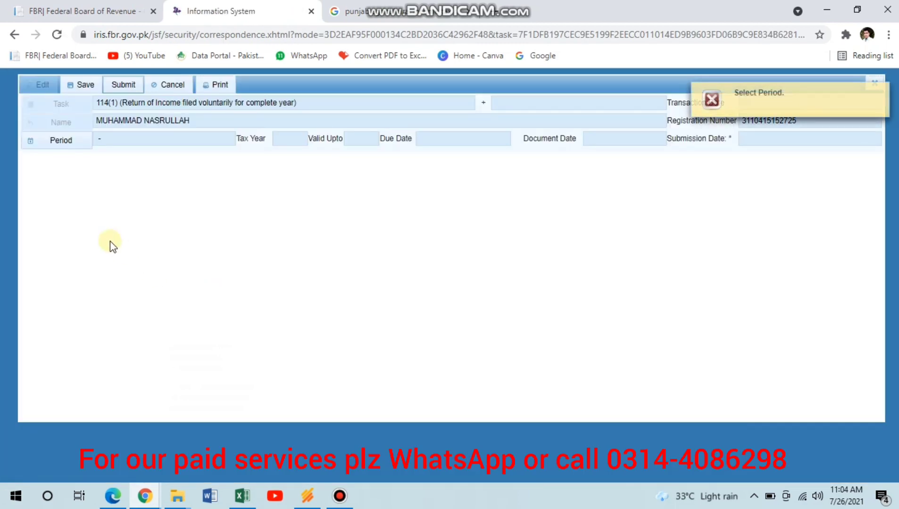
click(54, 140)
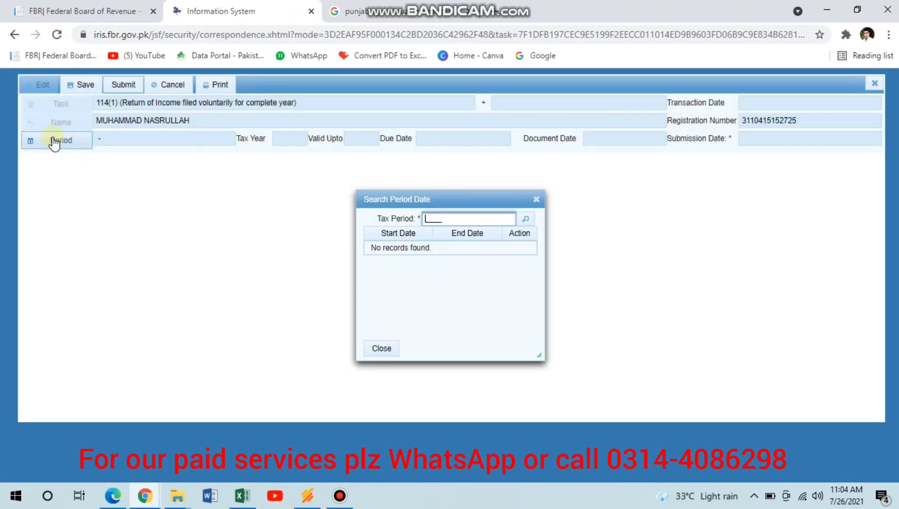
text(2021)
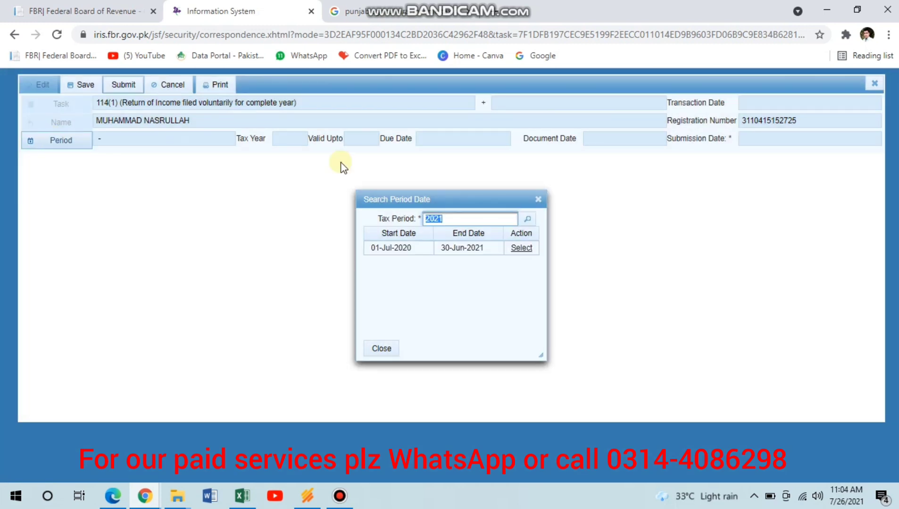
click(522, 249)
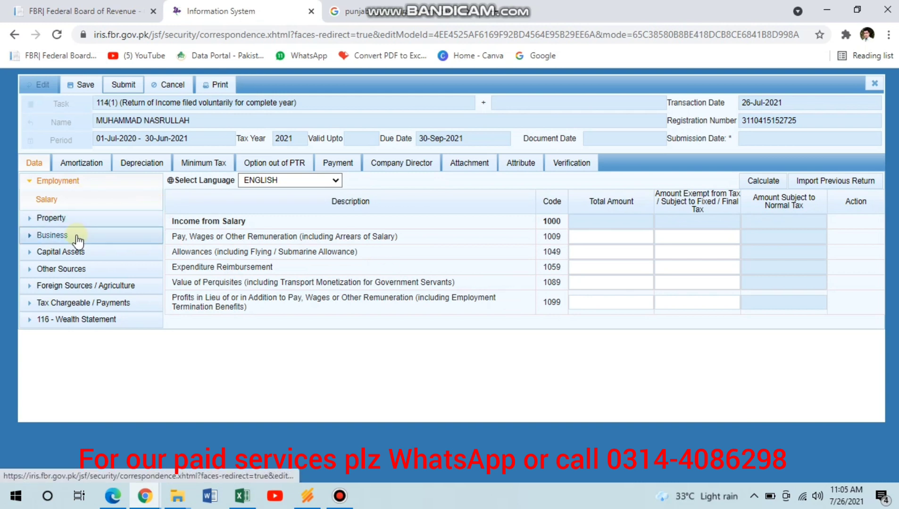
Step: Open the return's Agriculture section and check the Punjab agriculture income tax rates in the other browser window
click(93, 287)
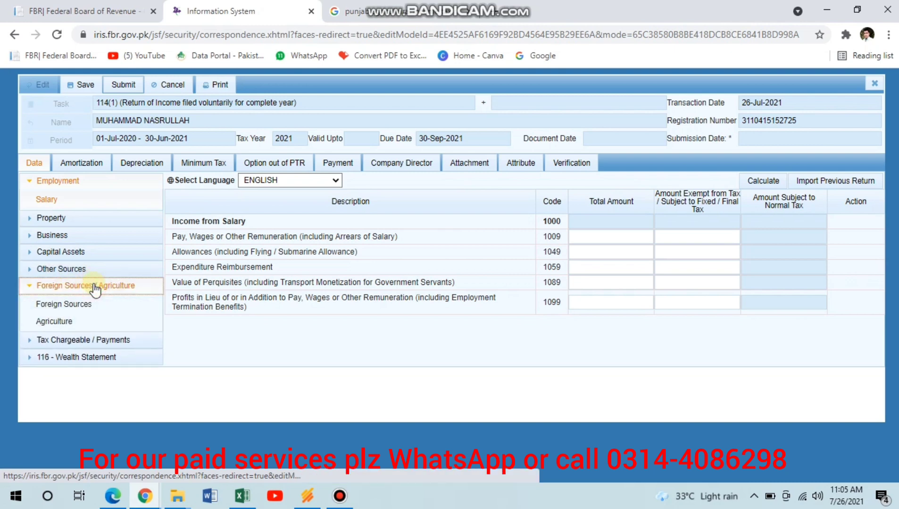
click(62, 322)
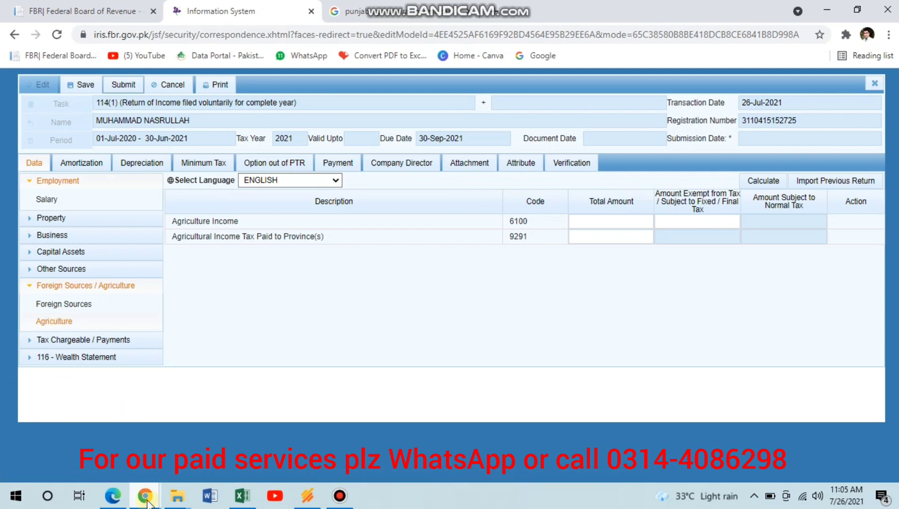
mouse_move(146, 499)
click(178, 445)
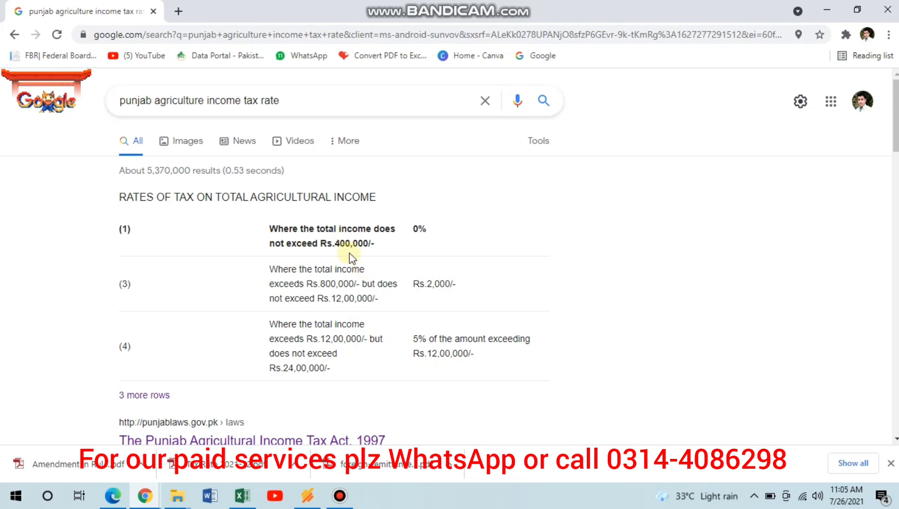
key(alt+Tab)
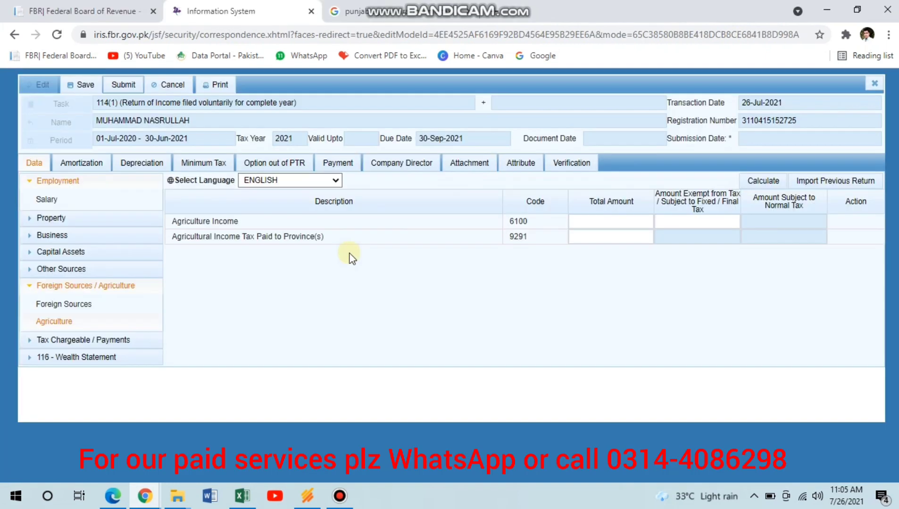
Step: Enter Agriculture Income of 1,000,000 as both the total and the exempt amount, and calculate the return
click(595, 225)
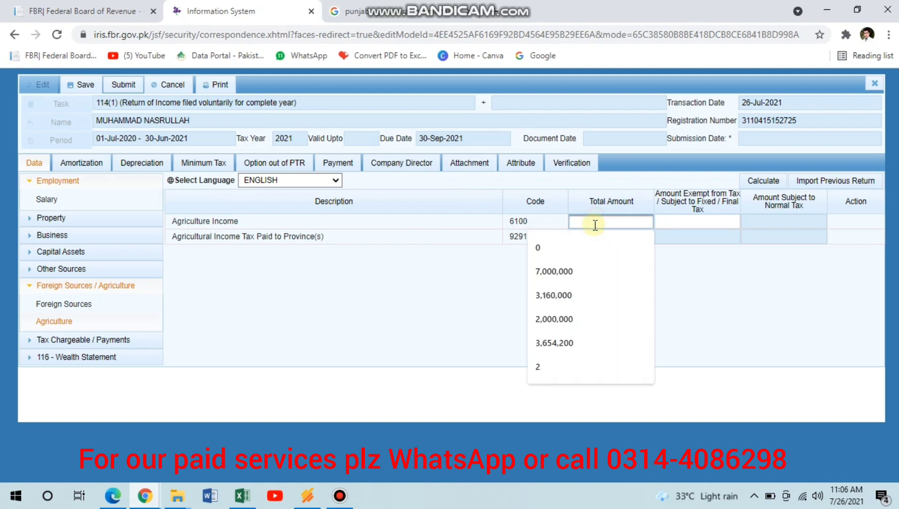
click(595, 225)
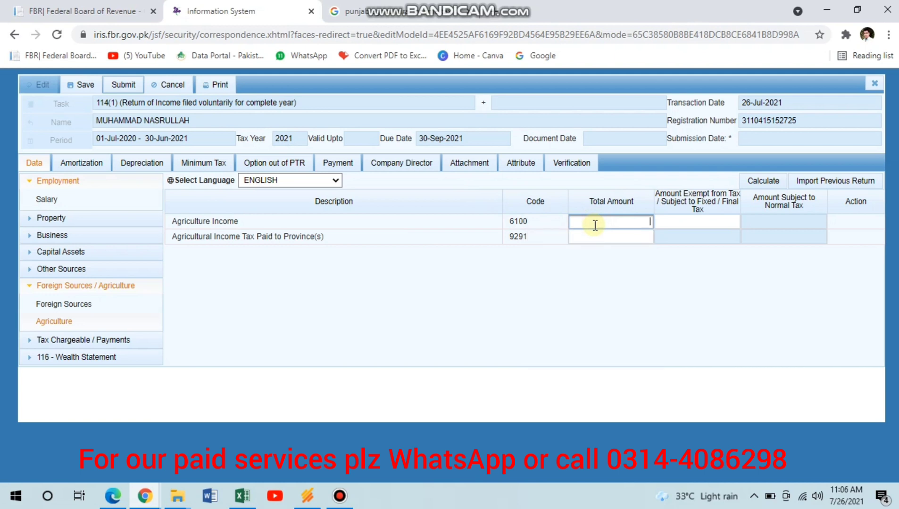
text(1000000)
key(Tab)
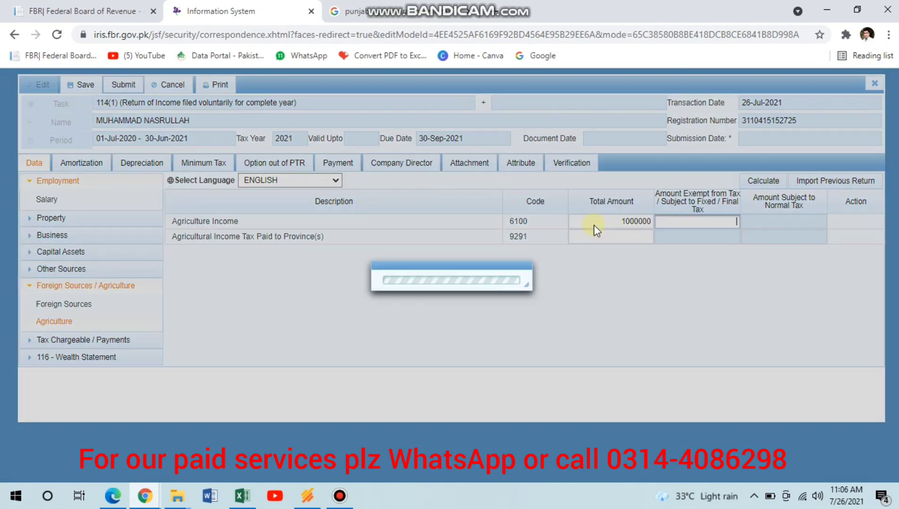
text(1000000)
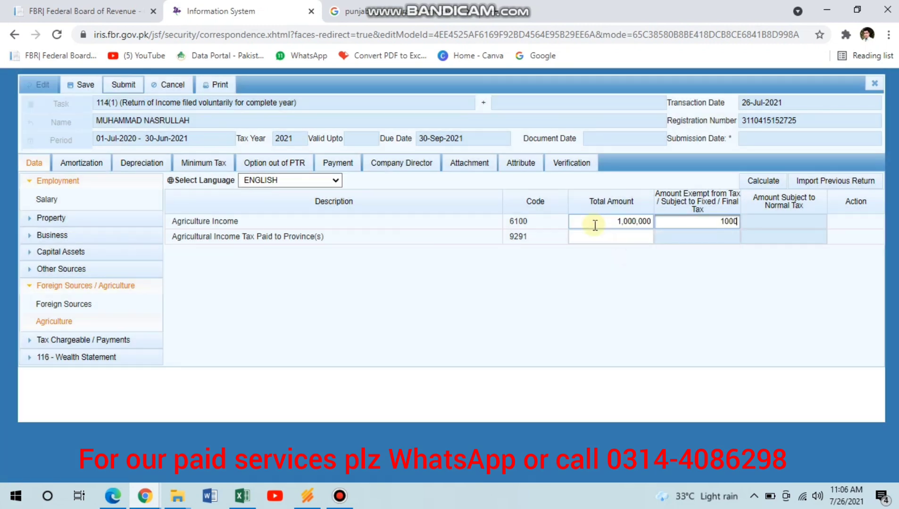
key(Tab)
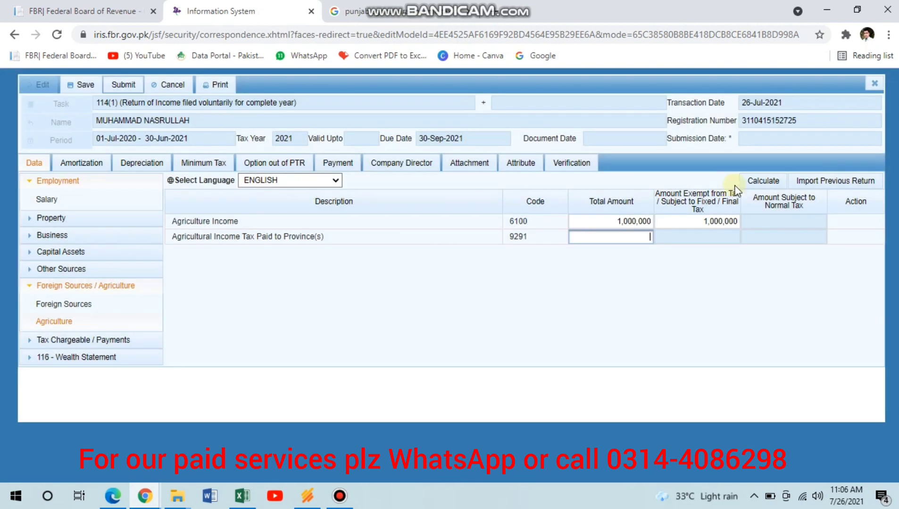
click(756, 182)
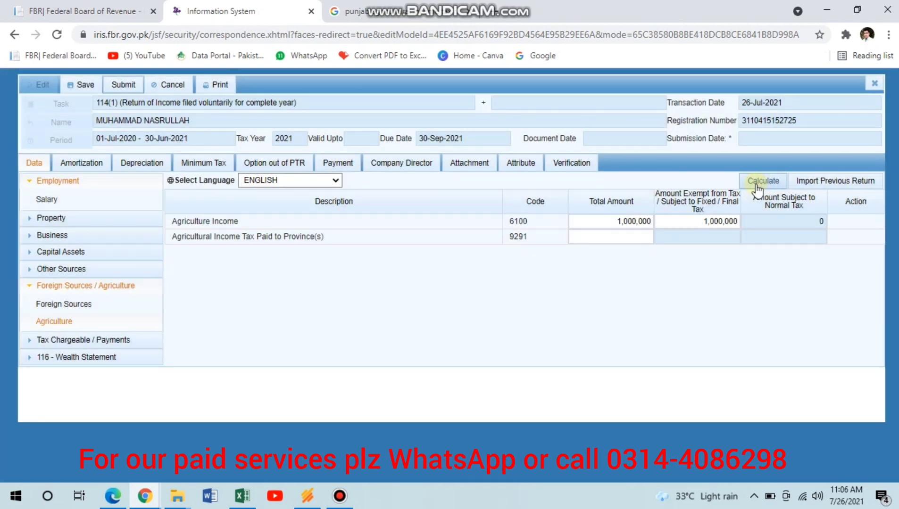
double_click(637, 221)
double_click(690, 222)
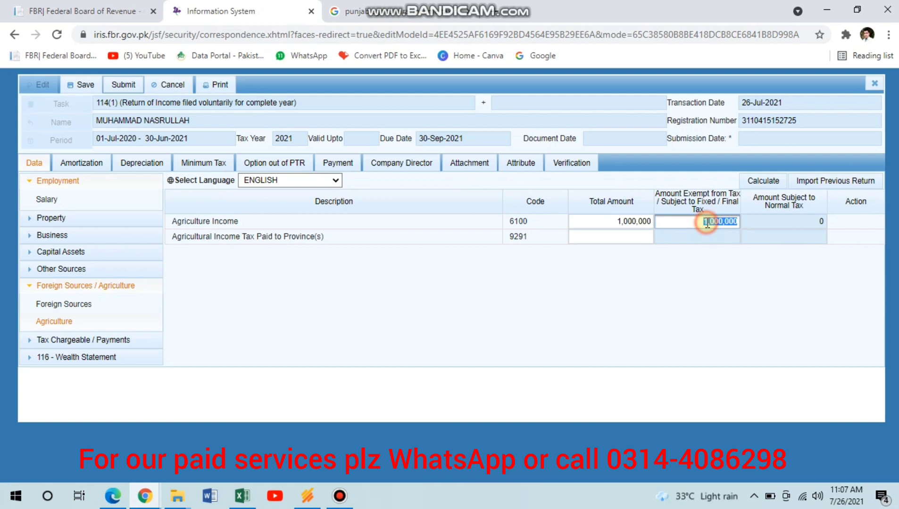
double_click(634, 222)
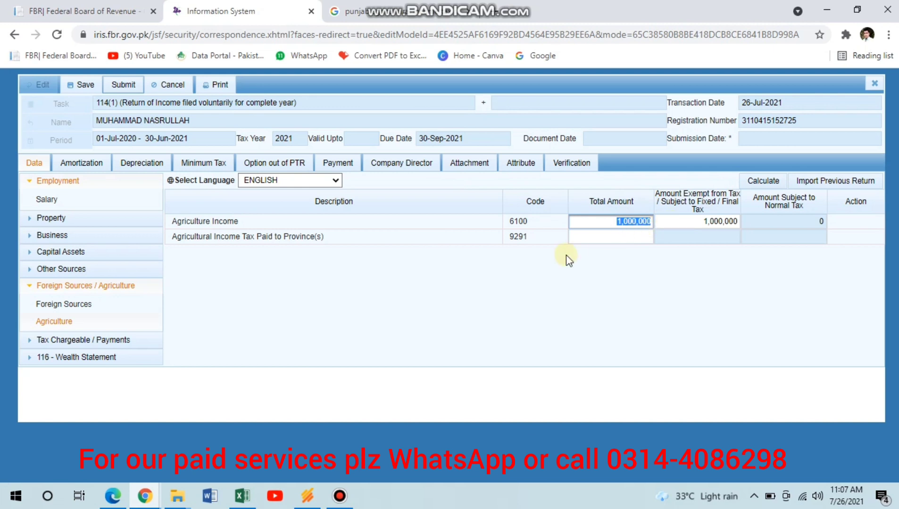
click(765, 183)
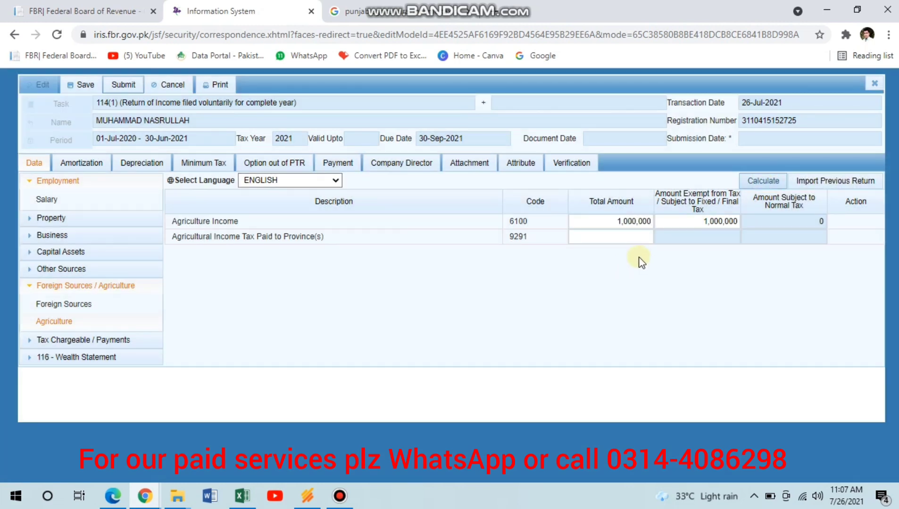
Step: Open the Adjustable Tax schedule of the return's tax chargeable and payments section
click(127, 359)
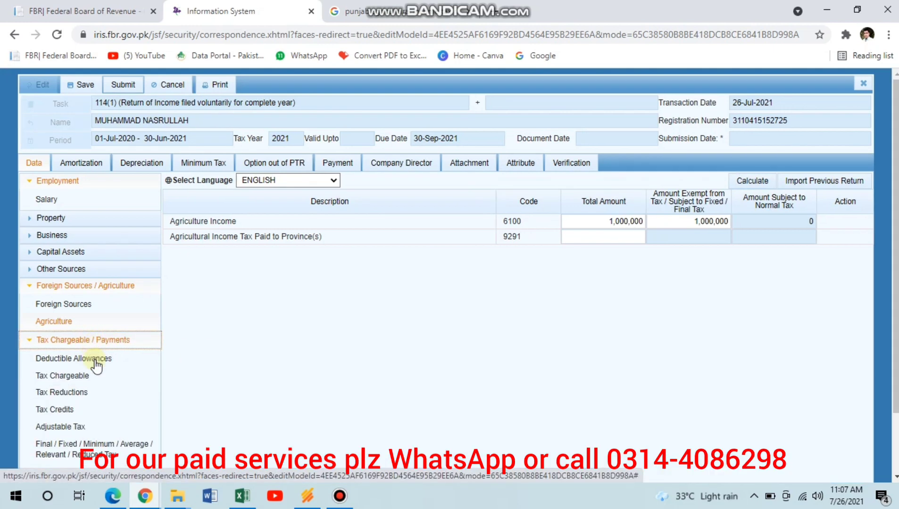
scroll(70, 358, down, 2)
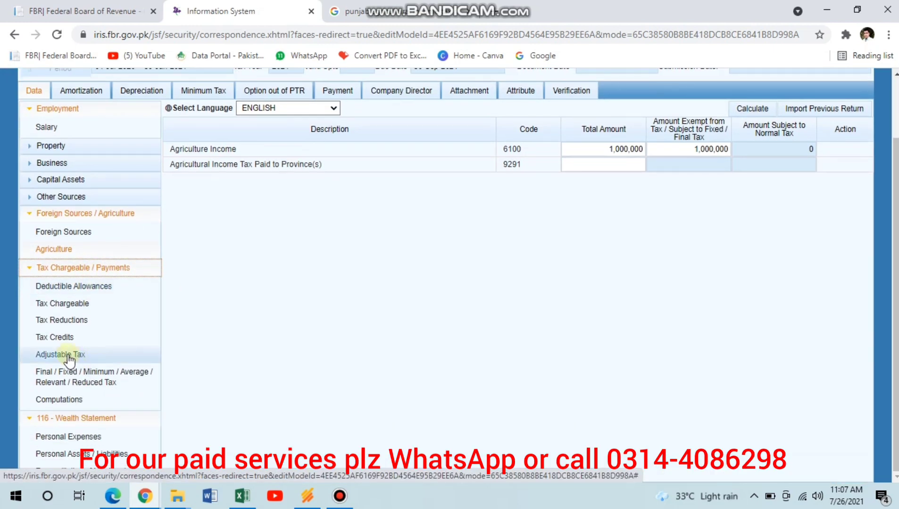
click(67, 354)
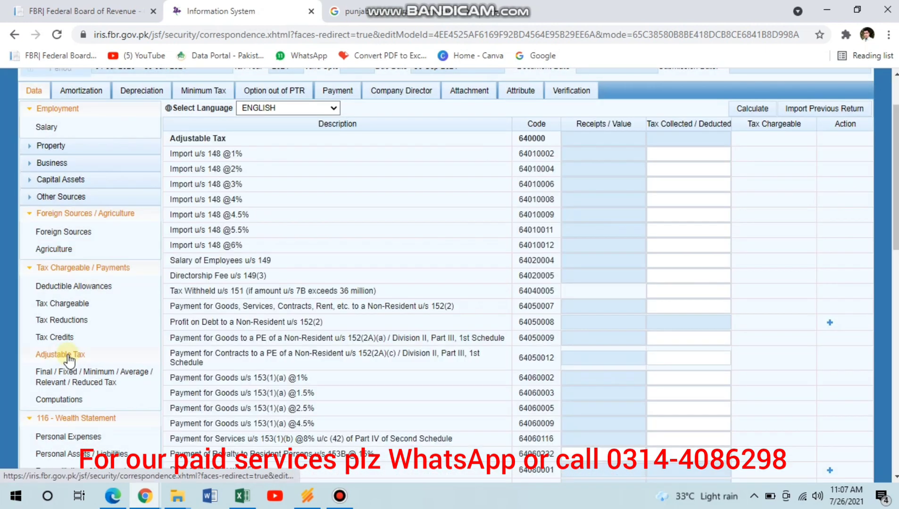
Step: Add an entry for Cash Withdrawal from Bank u/s 231A with nine placeholder zeros as the account number and "/" as contents
scroll(344, 363, down, 2)
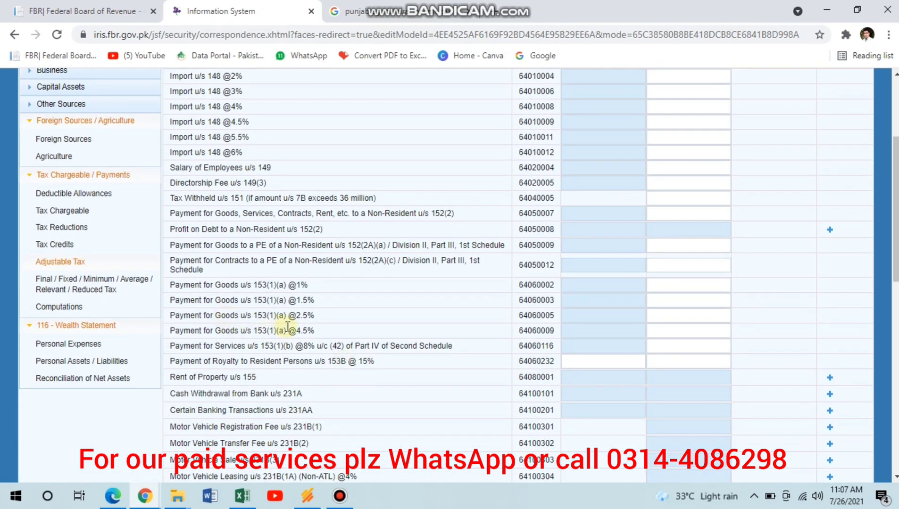
scroll(269, 376, down, 1)
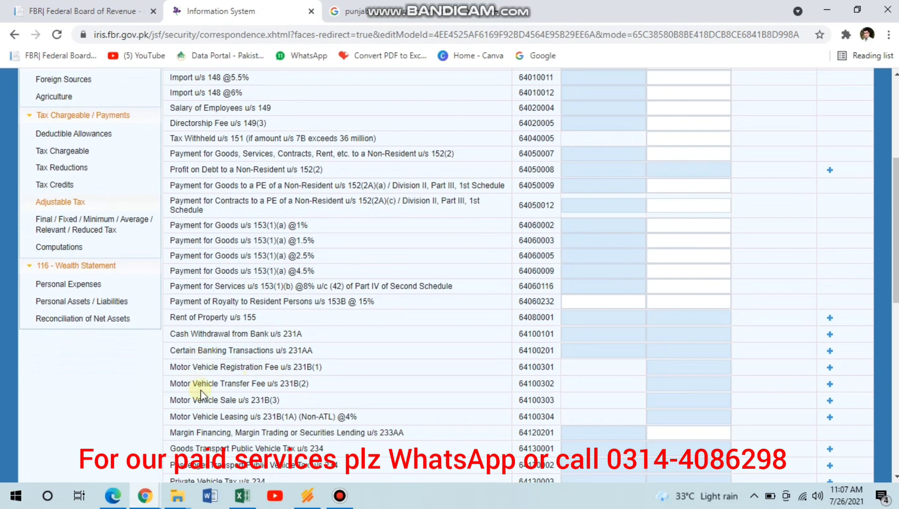
scroll(200, 389, down, 3)
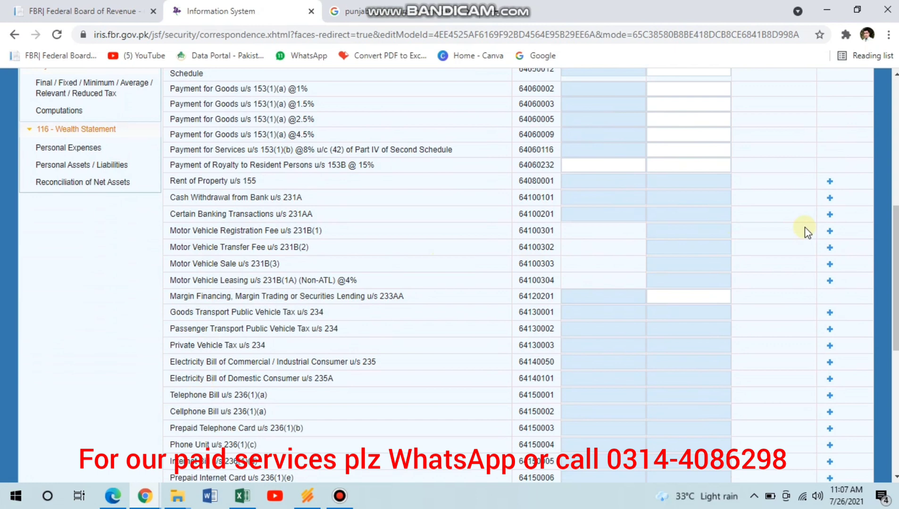
click(829, 198)
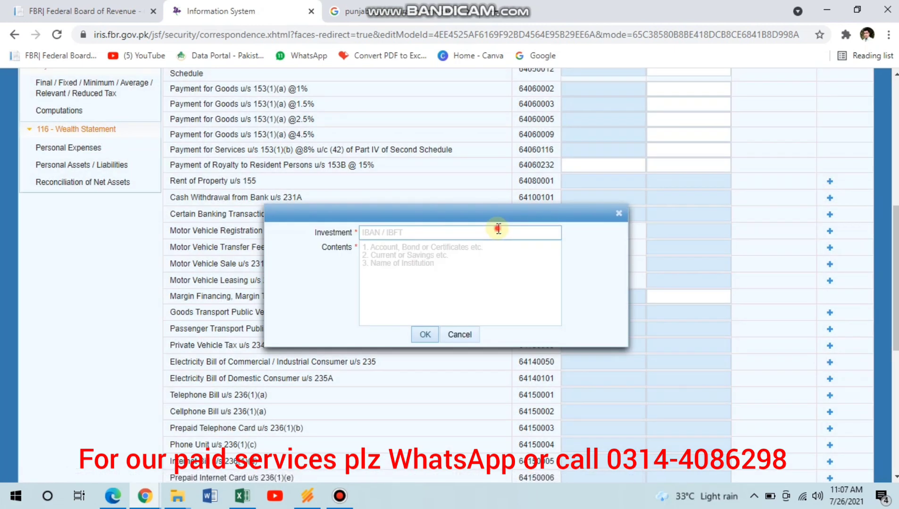
click(499, 231)
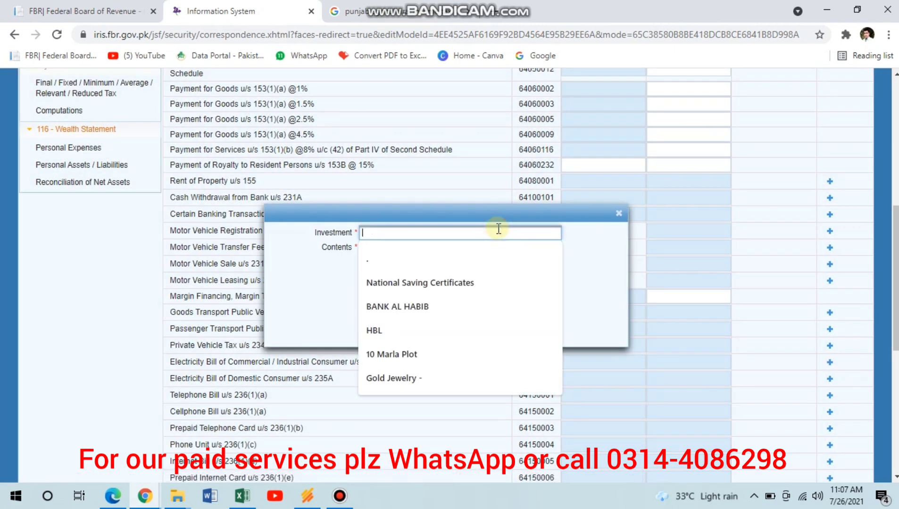
text(000000000)
key(Tab)
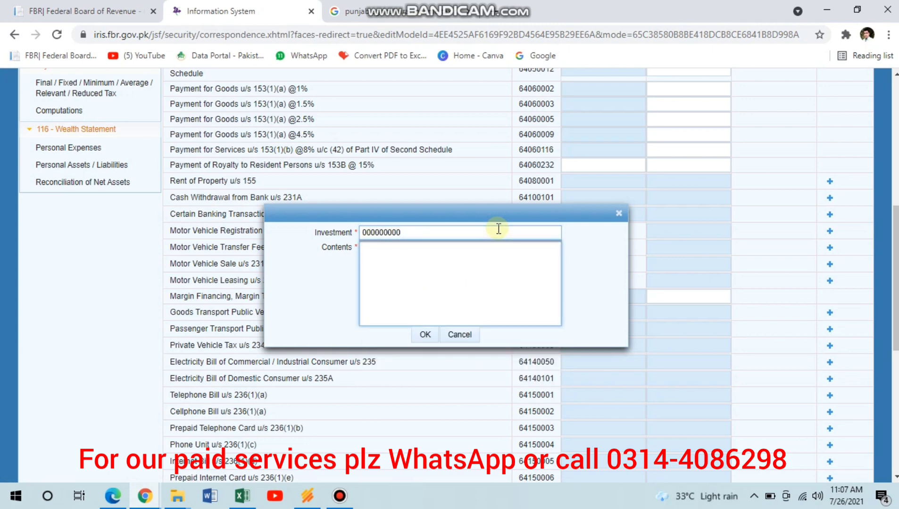
text(/)
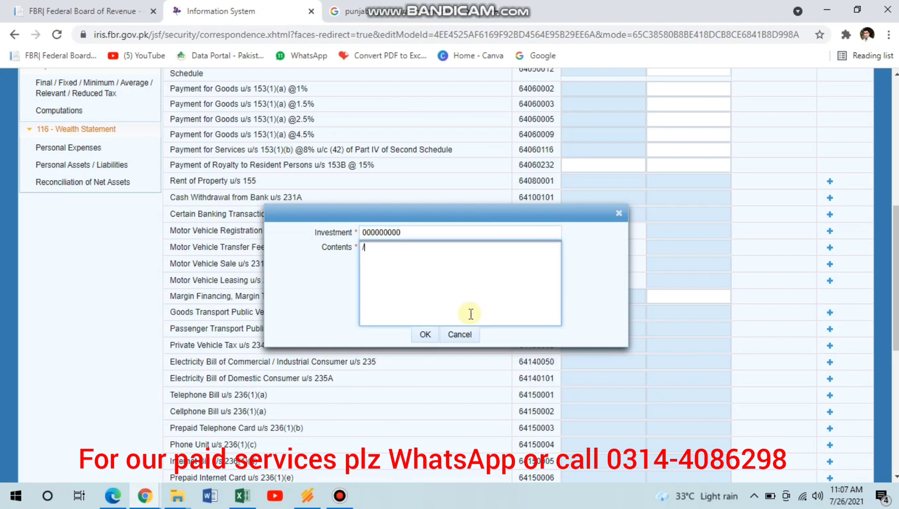
click(423, 335)
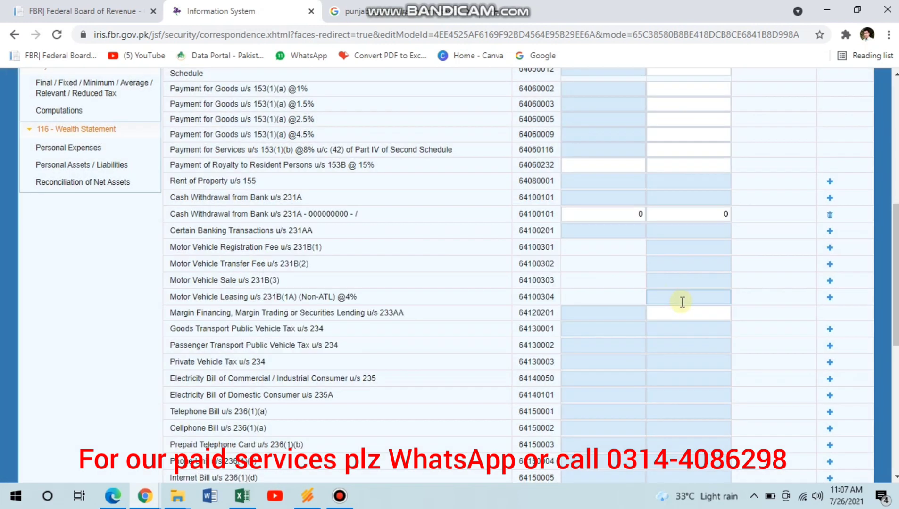
Step: Set the tax collected or deducted for the new bank cash withdrawal entry to 2,500
click(688, 214)
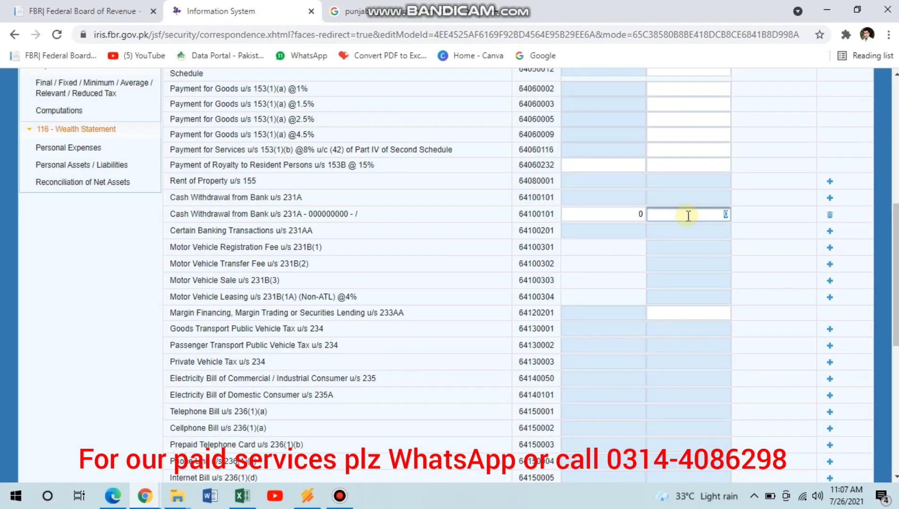
text(2500)
key(Tab)
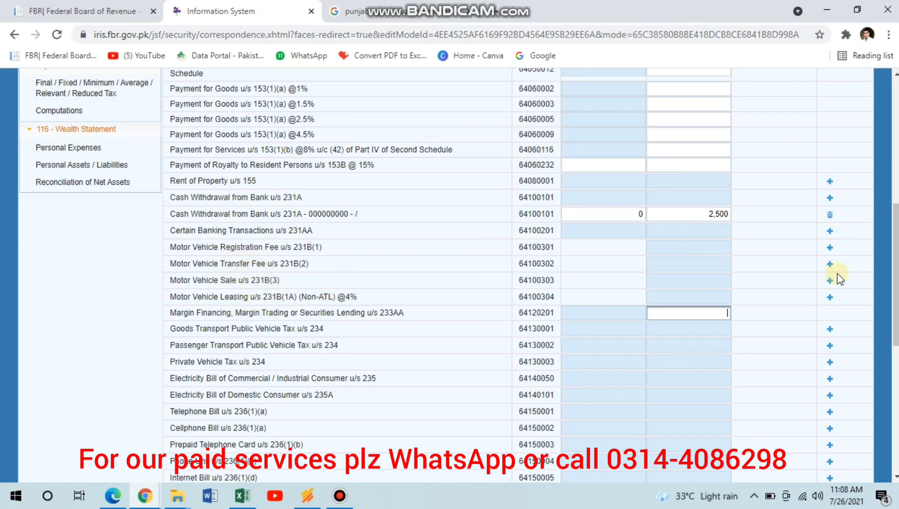
Step: Add an entry for Motor Vehicle Registration Fee u/s 231B(1) with six placeholder zeros as the registration number and an apostrophe as contents
click(829, 248)
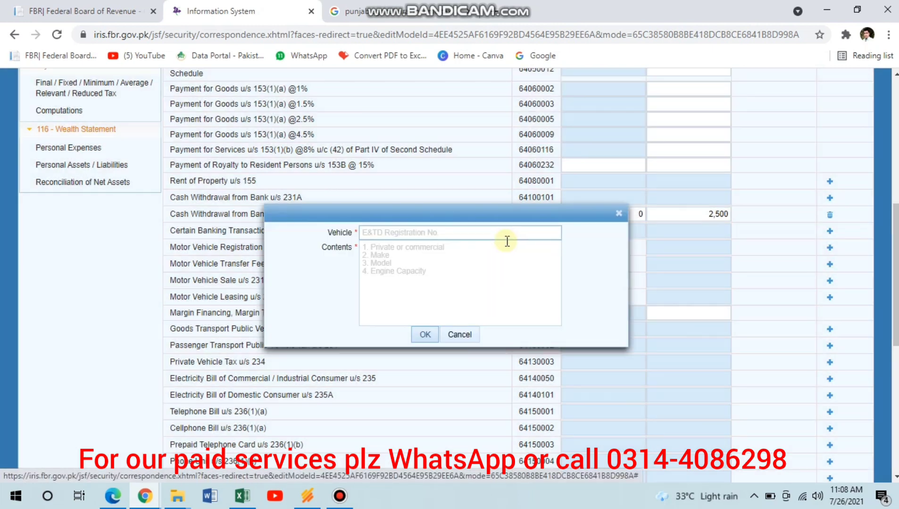
click(471, 231)
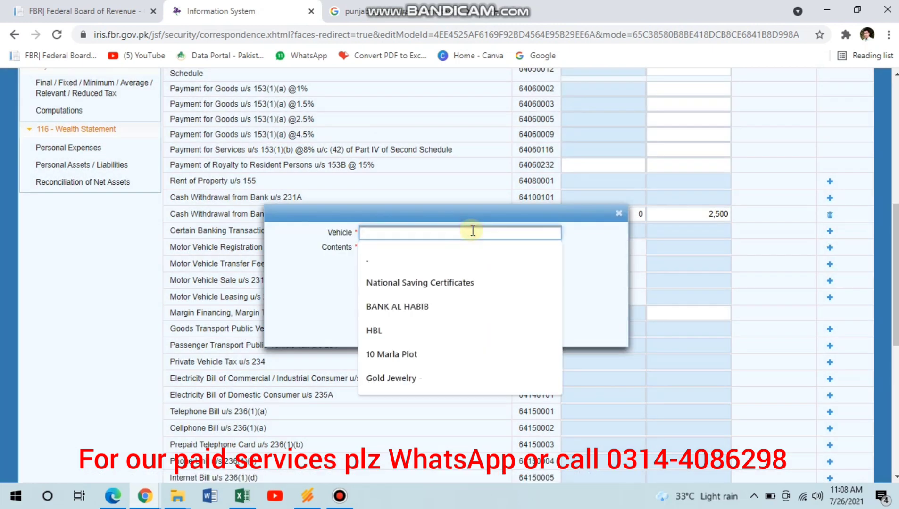
text(000000)
key(Tab)
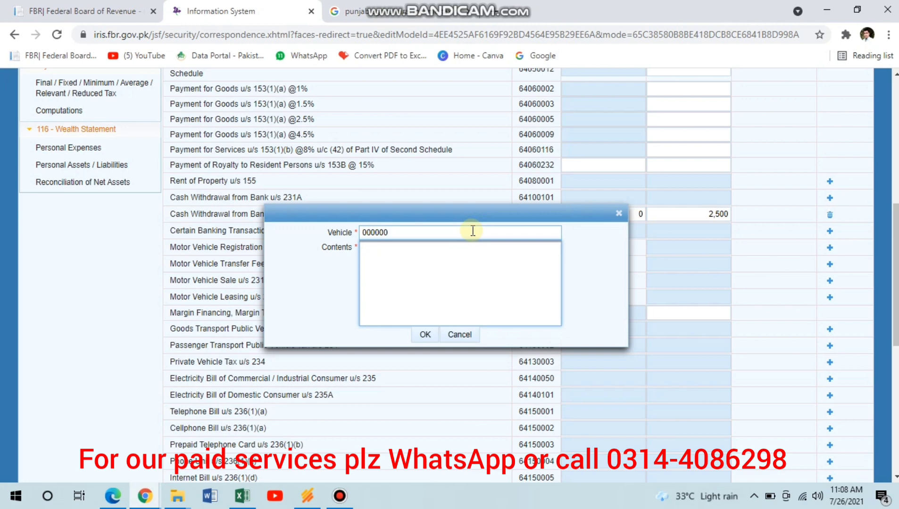
key(alt)
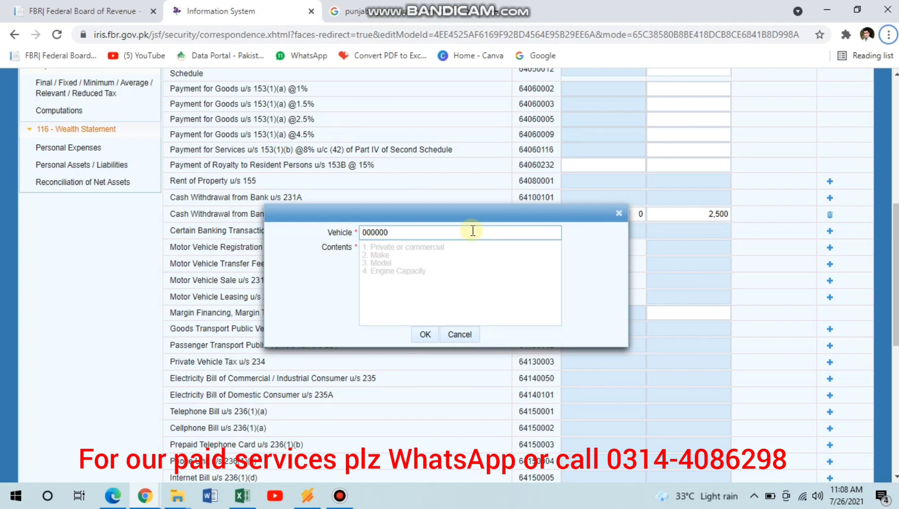
click(427, 279)
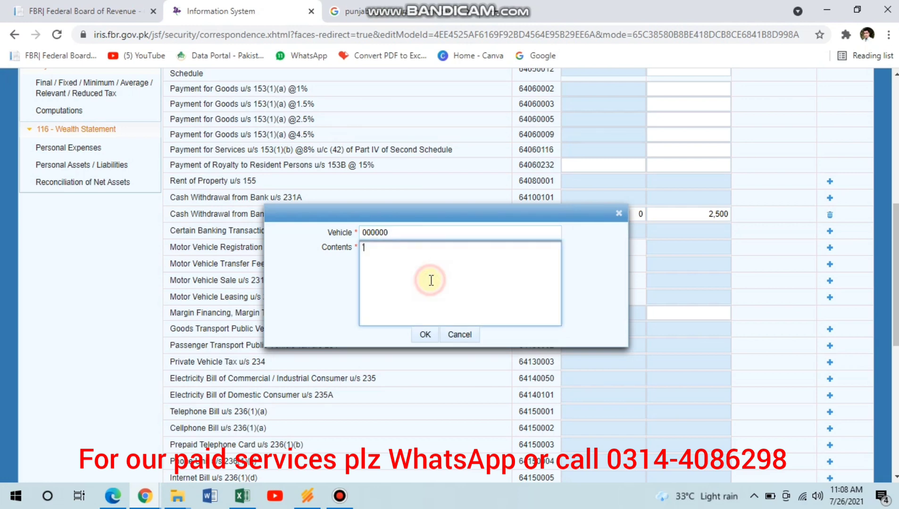
text(')
click(424, 334)
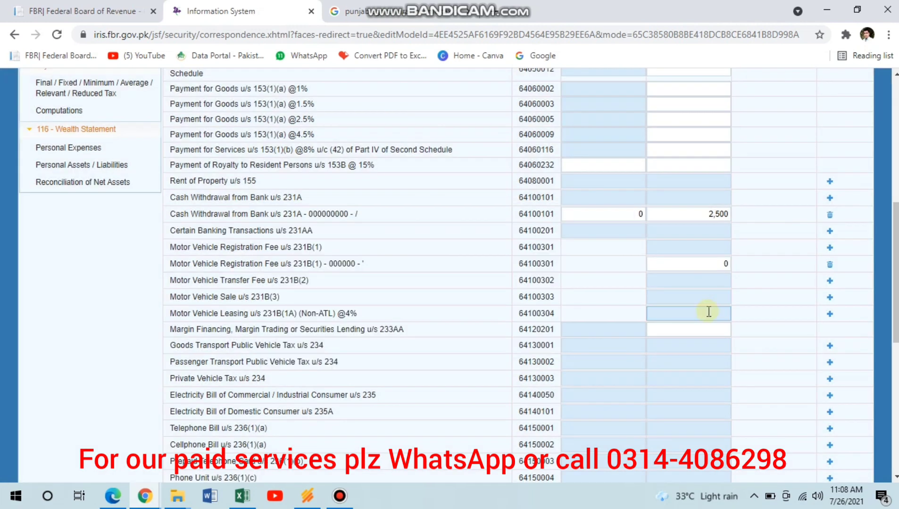
Step: Set the tax collected or deducted for the new motor vehicle registration fee entry to 50,000
click(710, 265)
text(50)
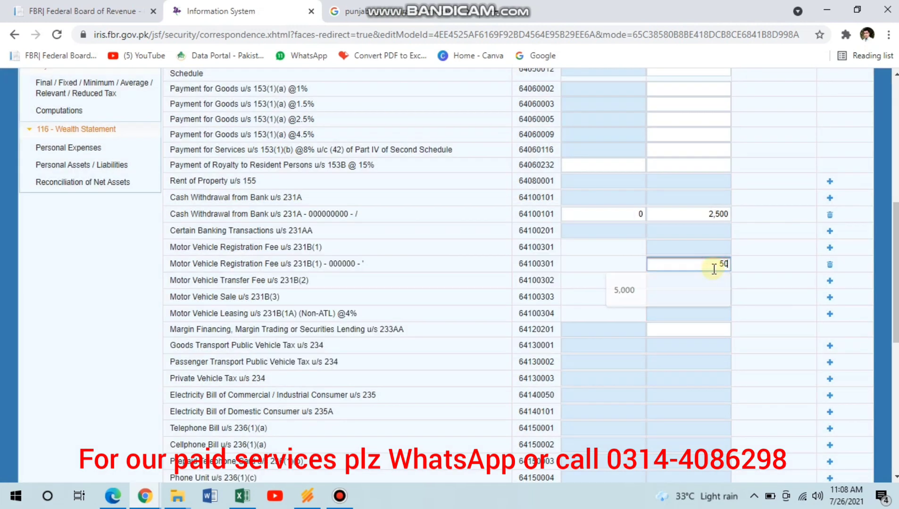
text(000)
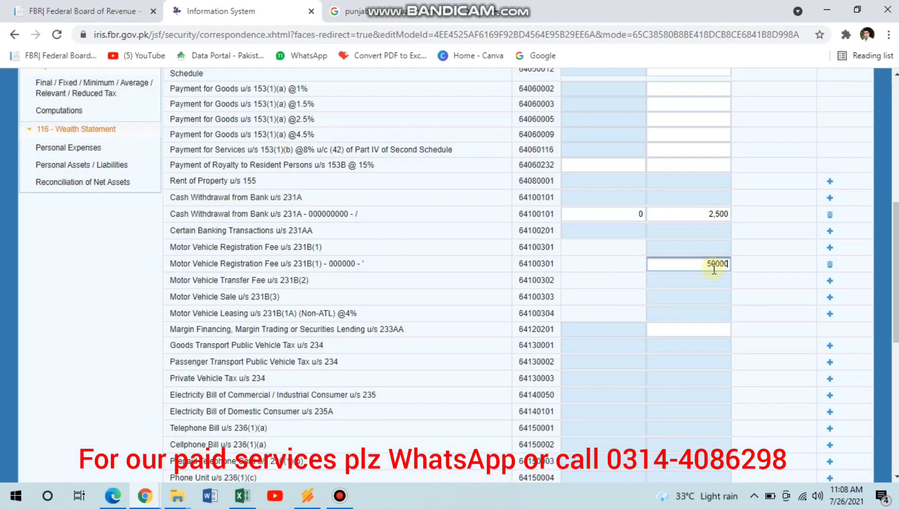
key(Tab)
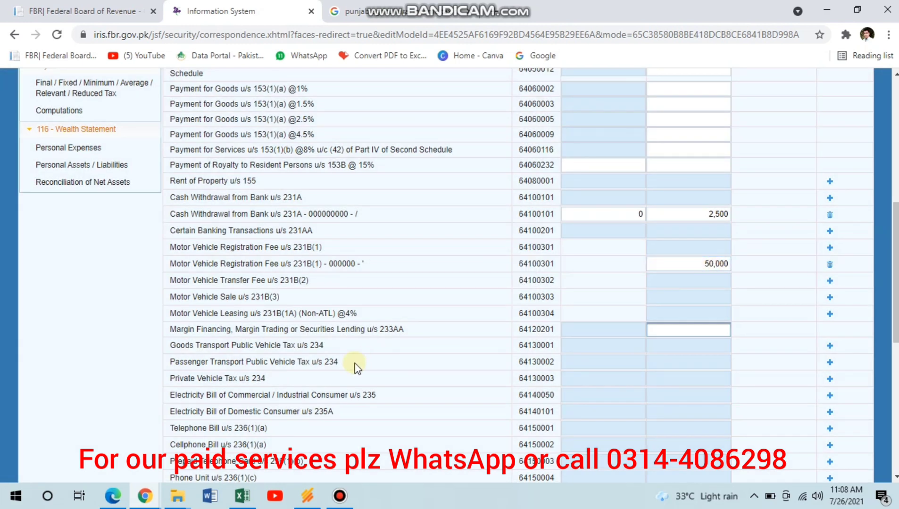
Step: Look over the remaining adjustable tax heads, including utility and phone bills, and calculate the Adjustable Tax schedule
scroll(306, 363, down, 3)
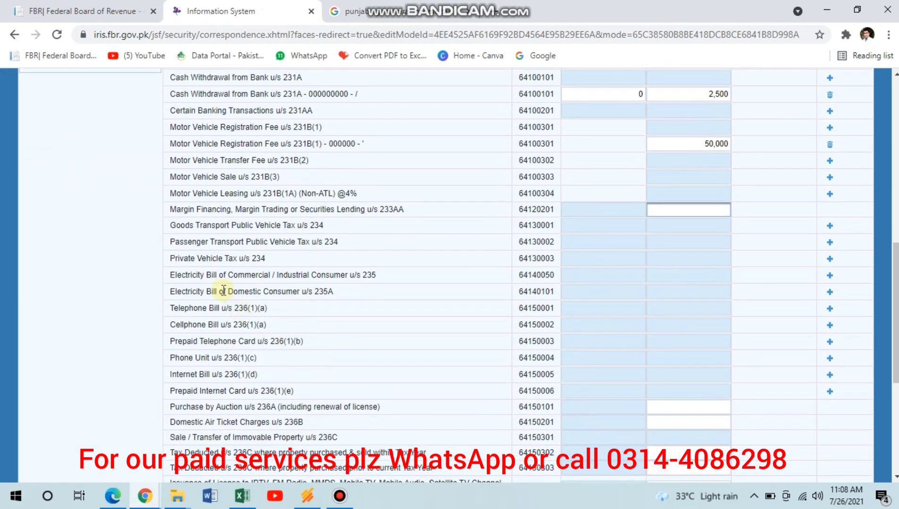
scroll(307, 311, down, 1)
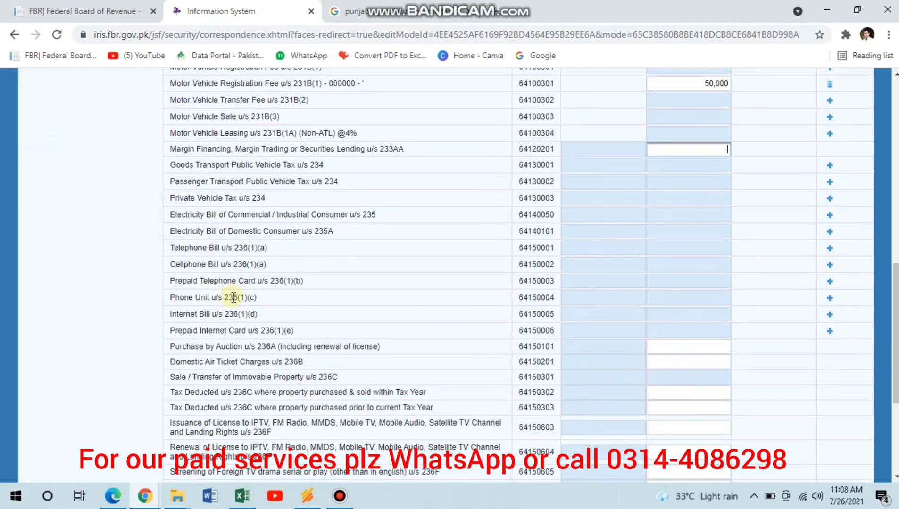
scroll(233, 297, down, 2)
scroll(364, 333, up, 10)
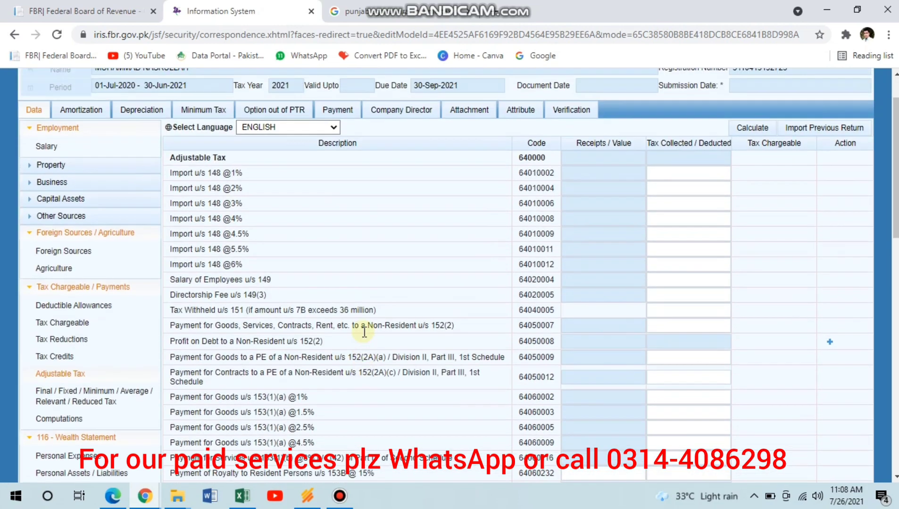
scroll(364, 333, up, 1)
click(751, 181)
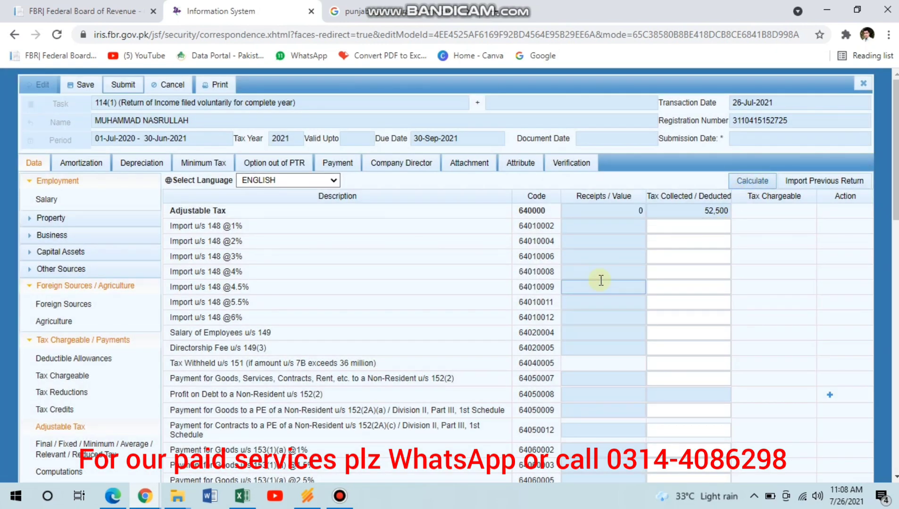
Step: Open the return's Computations and check the withholding income tax and the exempt amount of Agriculture Income
scroll(600, 280, down, 3)
scroll(601, 280, down, 2)
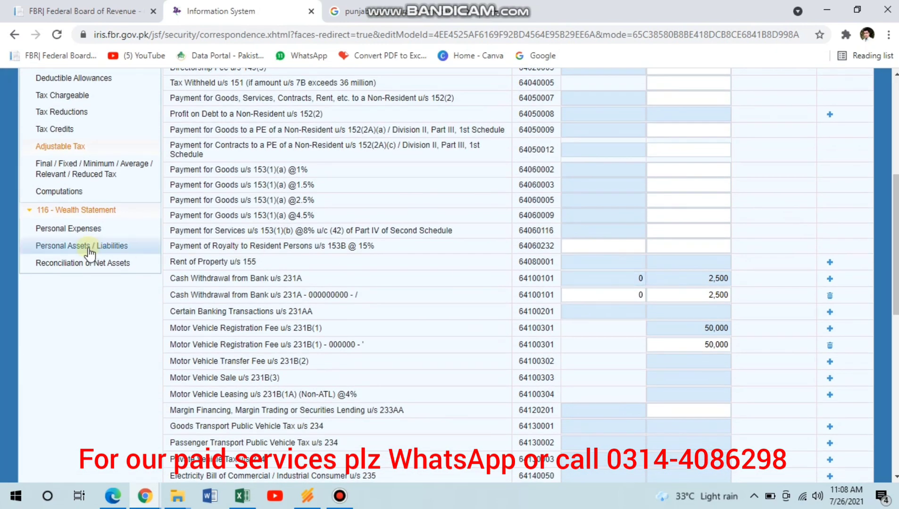
click(53, 196)
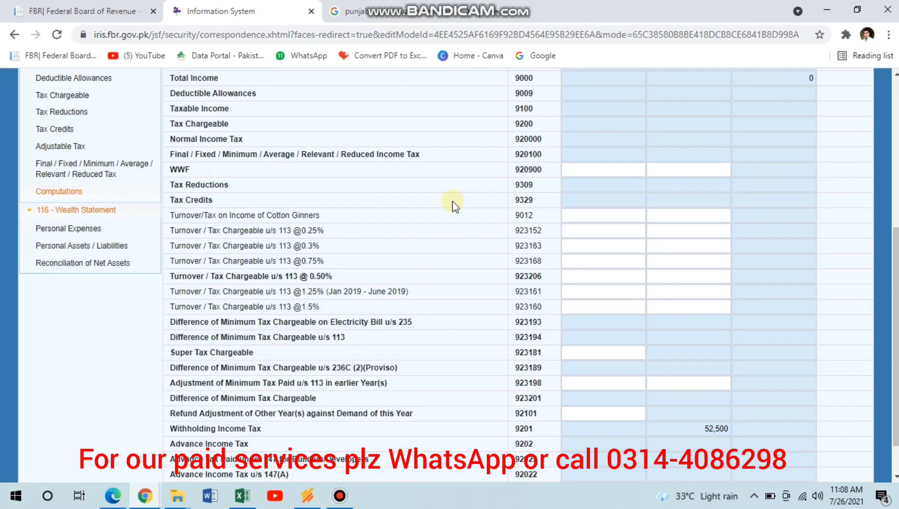
click(644, 215)
scroll(646, 215, up, 3)
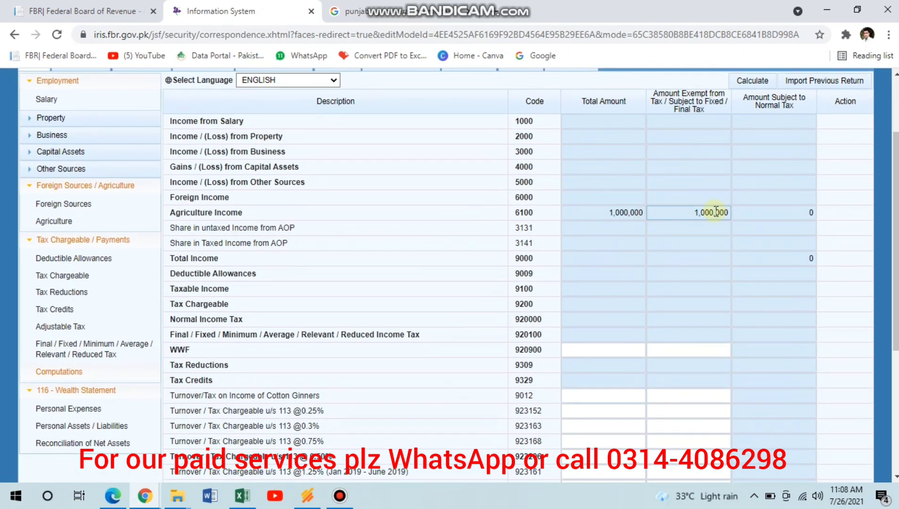
click(708, 212)
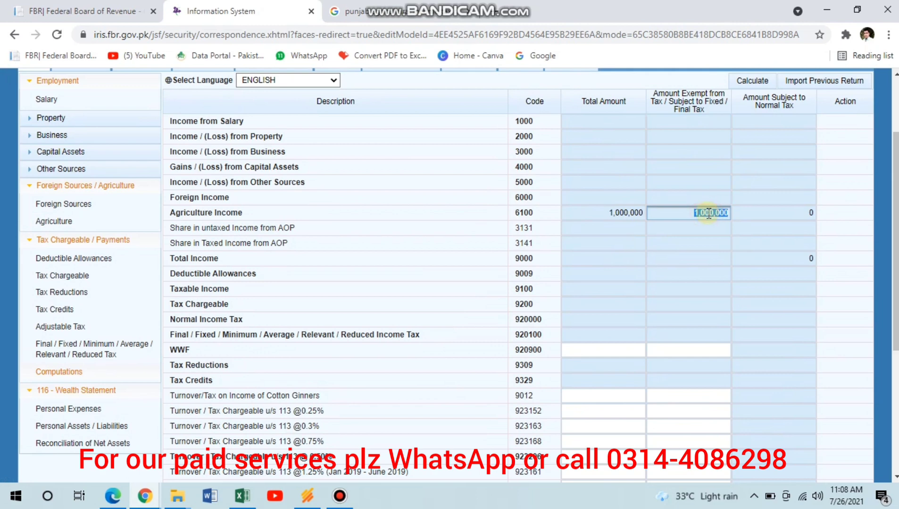
Step: In the Reconciliation of Net Assets, enter 1,000,000 as income declared for the year exempt from tax and calculate
click(59, 447)
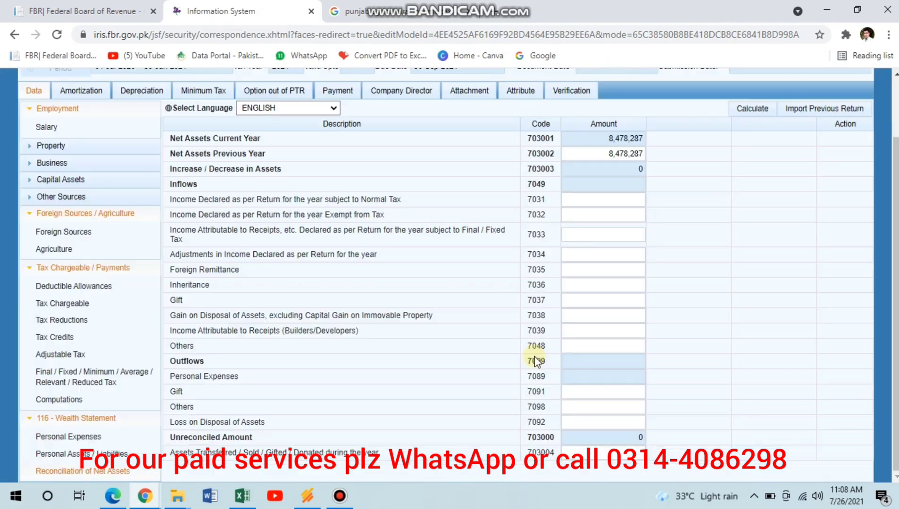
click(580, 215)
text(1000000)
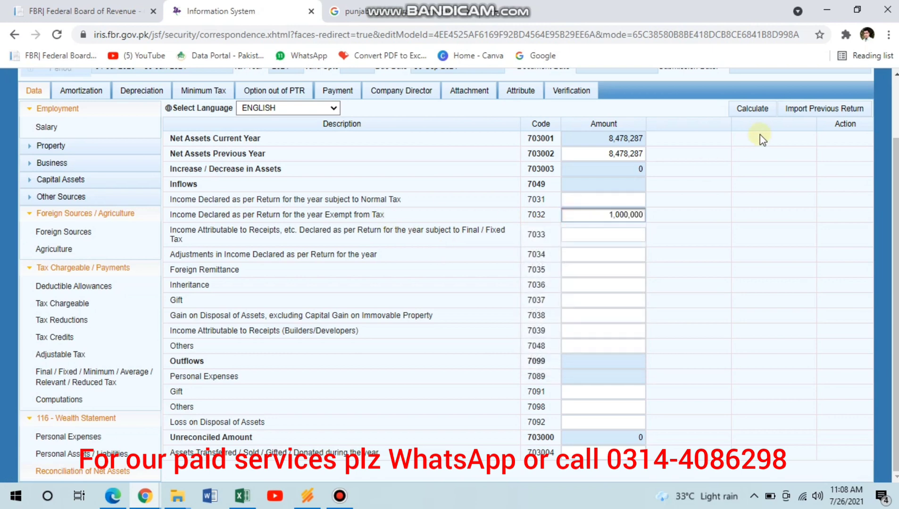
click(742, 110)
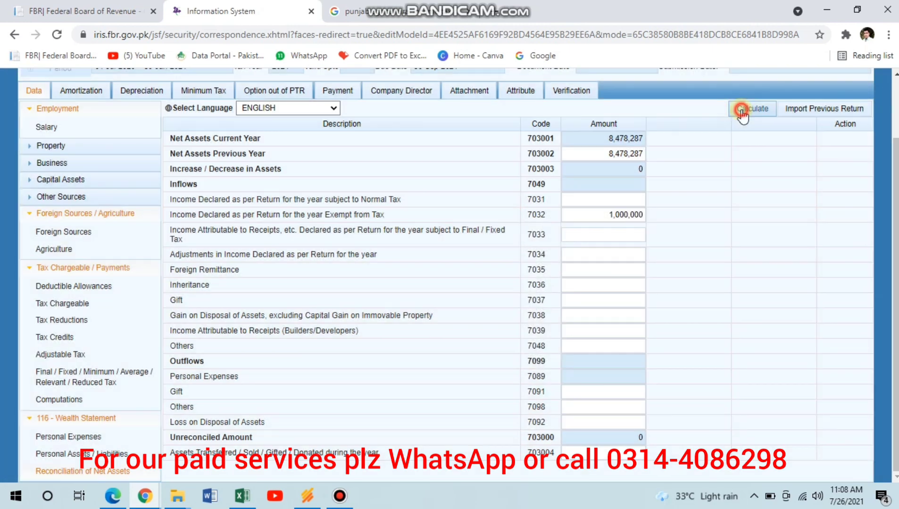
click(741, 110)
Step: Enter 500,000 for Other Personal / Household Expenses in the wealth statement's Personal Expenses and calculate
click(83, 456)
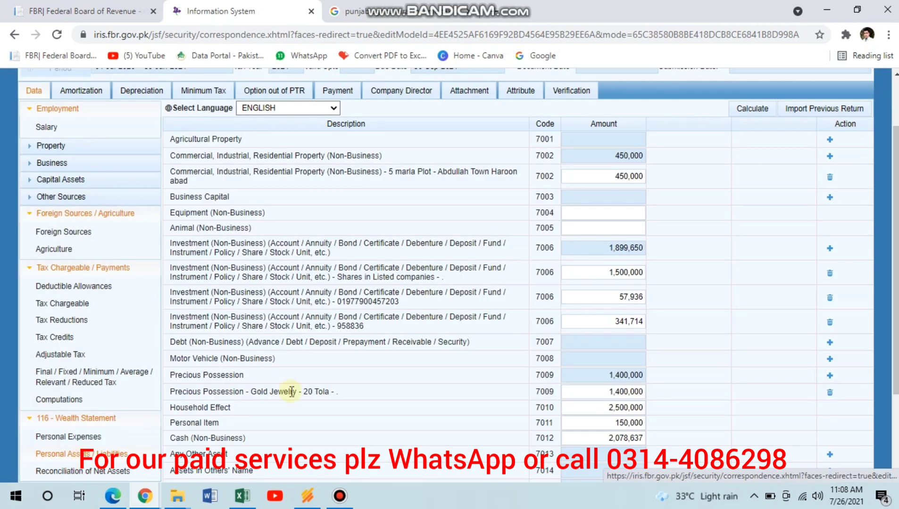
click(54, 436)
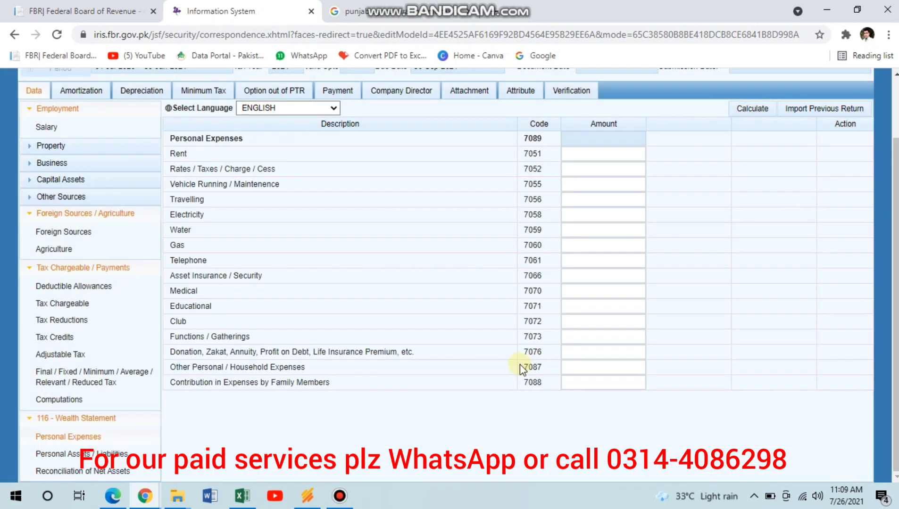
click(610, 368)
text(500000)
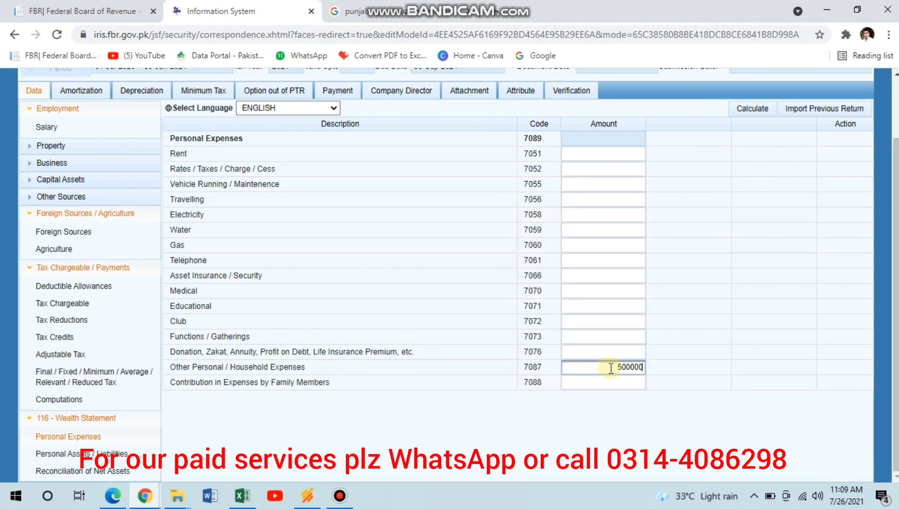
key(Tab)
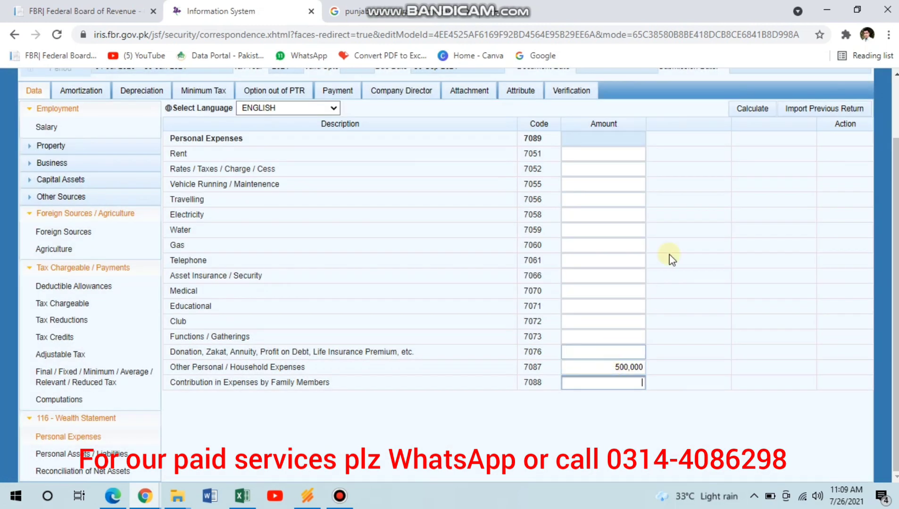
click(748, 109)
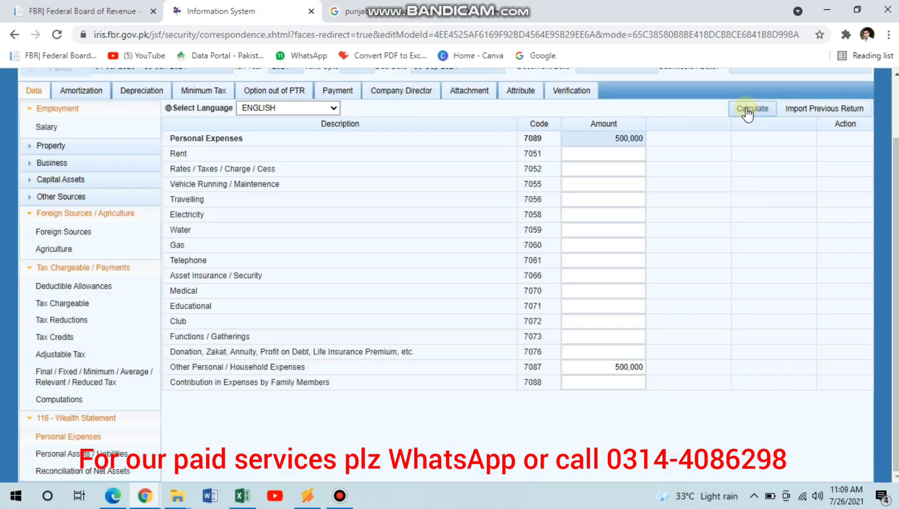
click(747, 108)
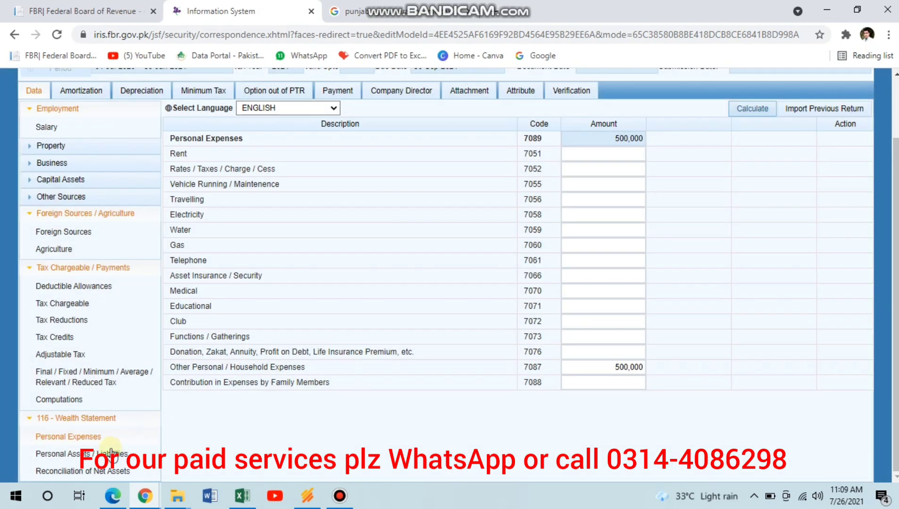
Step: Add an Agricultural Property entry to Personal Assets / Liabilities with "10 acr" as the property and the land's location as contents
click(109, 453)
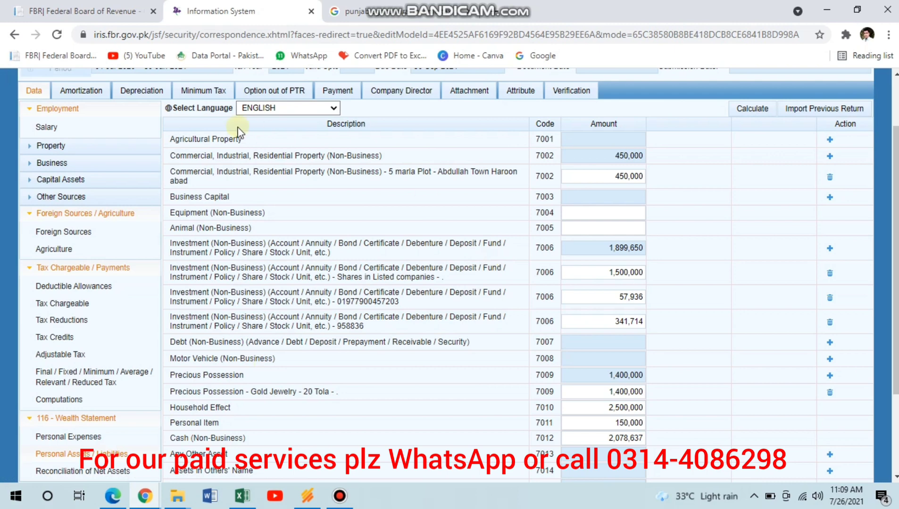
click(829, 140)
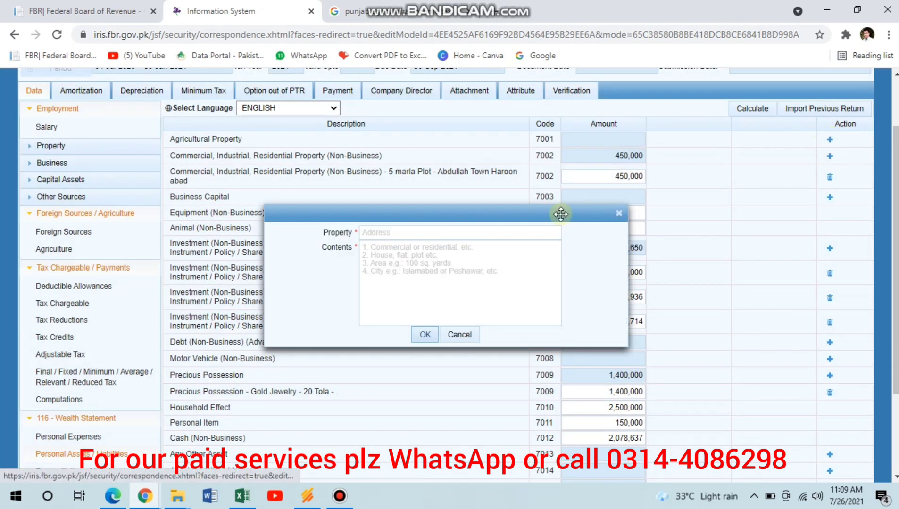
click(494, 233)
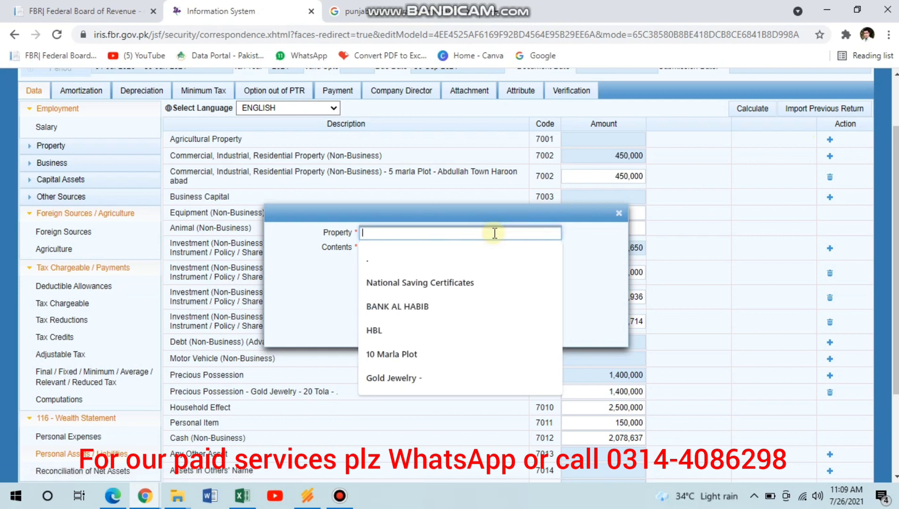
text(10 acr)
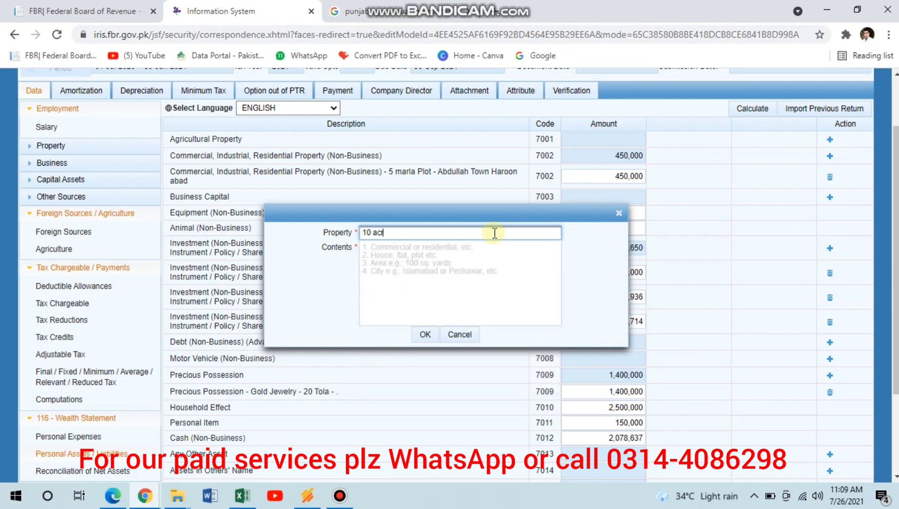
key(Tab)
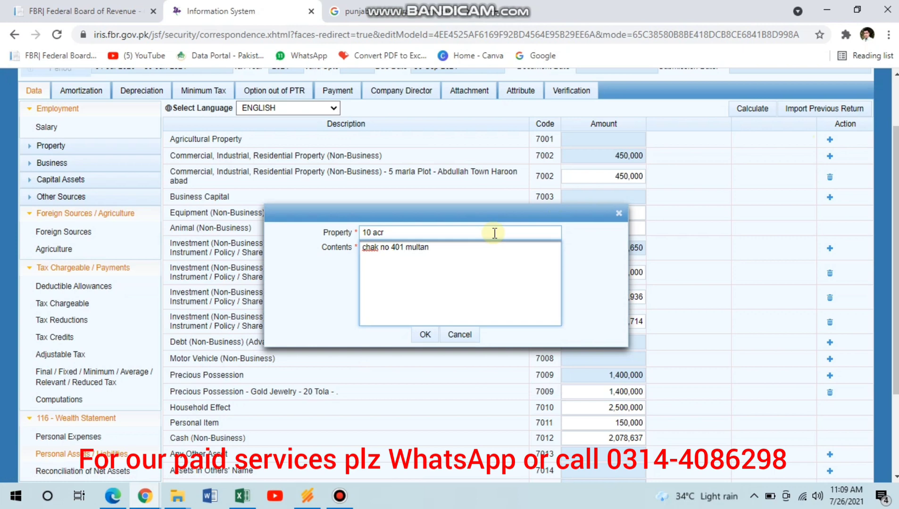
click(424, 334)
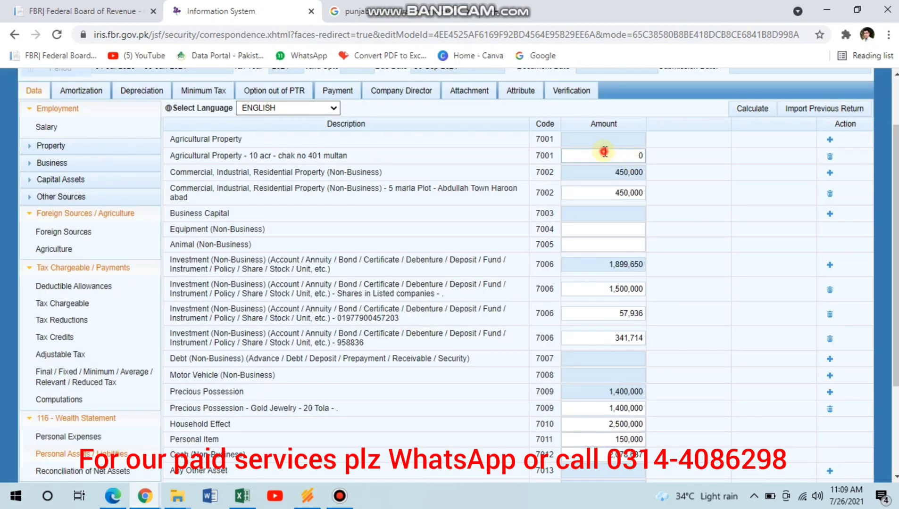
Step: Review the amounts in Personal Assets / Liabilities from Agricultural Property down to Gold Jewelry, Household Effect, Personal Item and Cash (Non-Business)
click(604, 151)
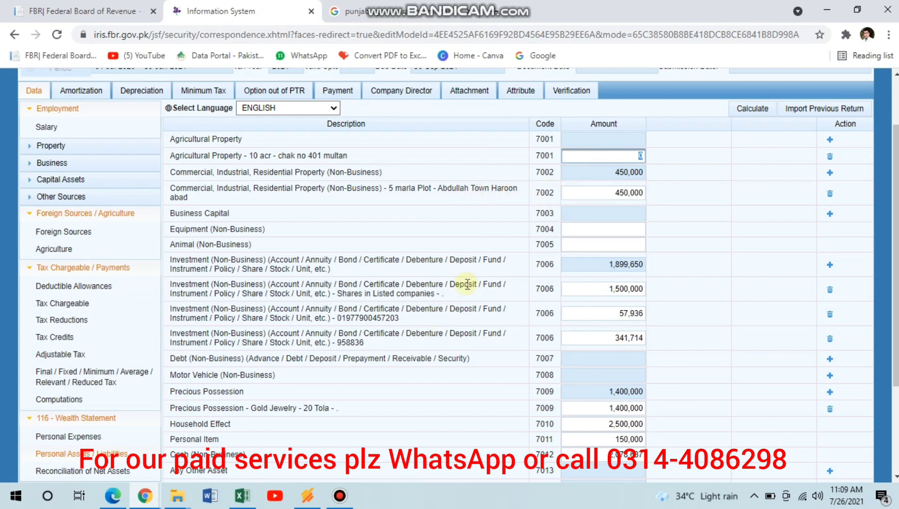
scroll(459, 304, down, 2)
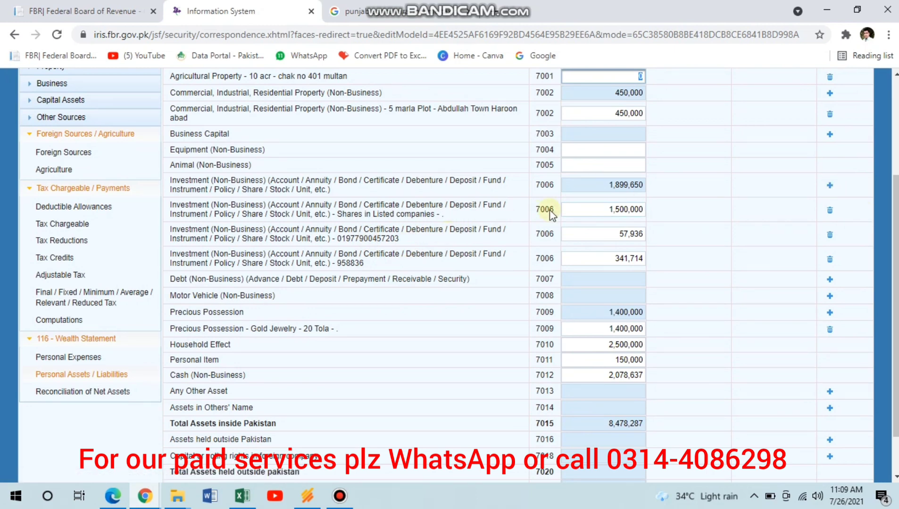
scroll(603, 212, up, 2)
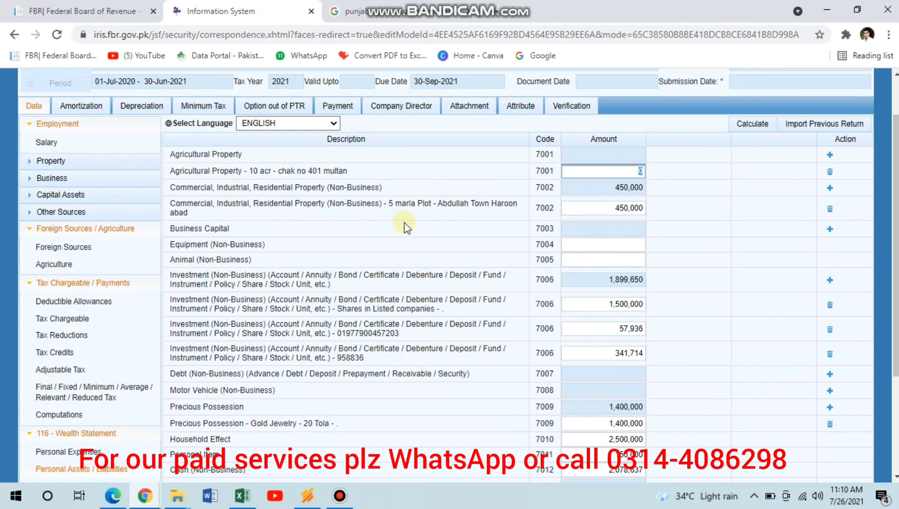
scroll(404, 223, down, 3)
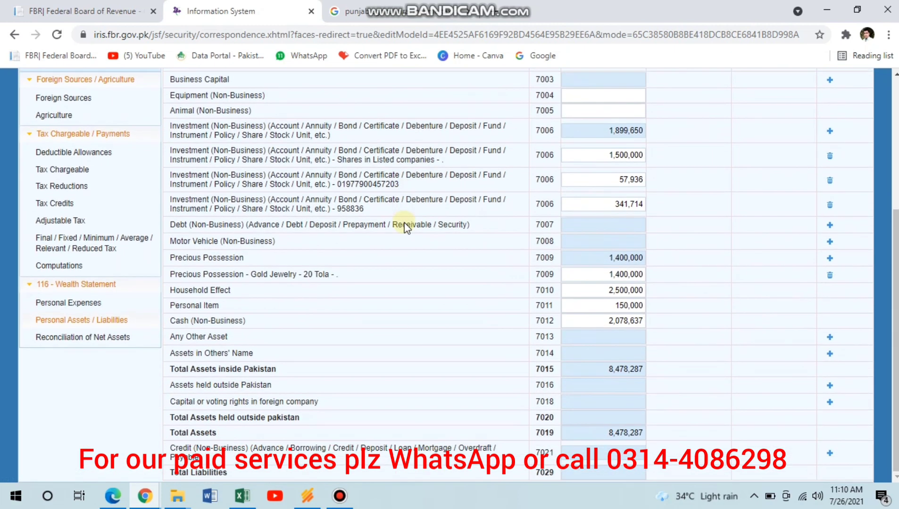
click(606, 277)
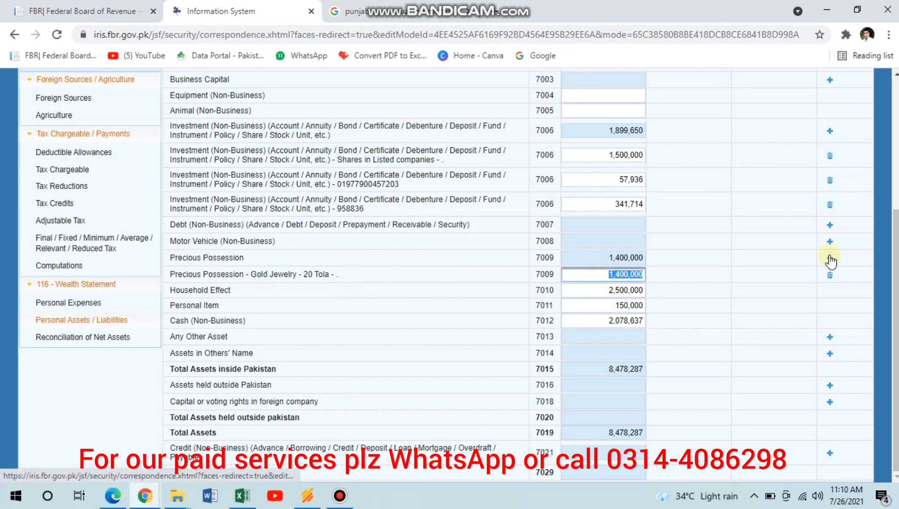
click(603, 291)
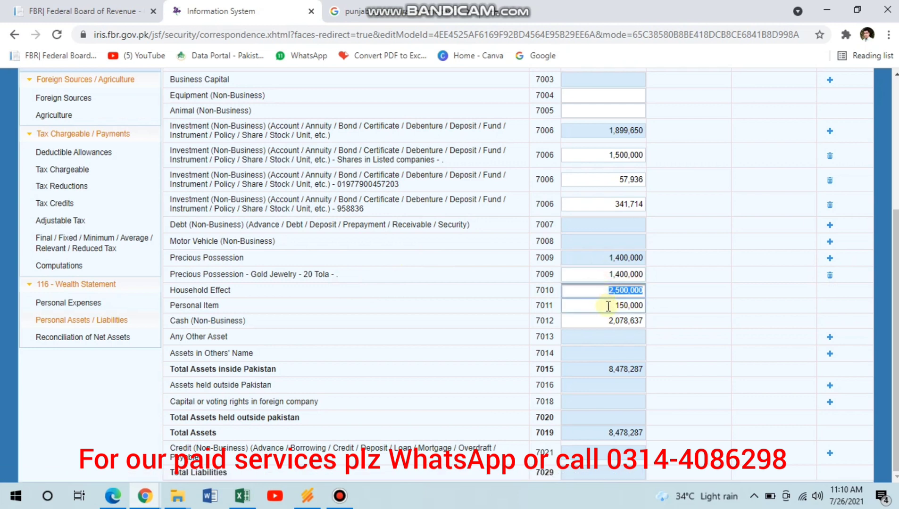
click(606, 305)
double_click(608, 306)
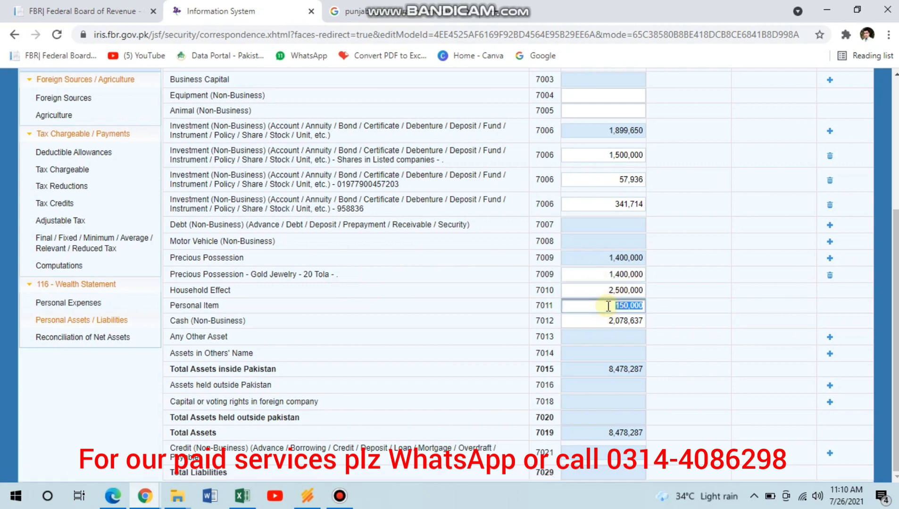
double_click(606, 321)
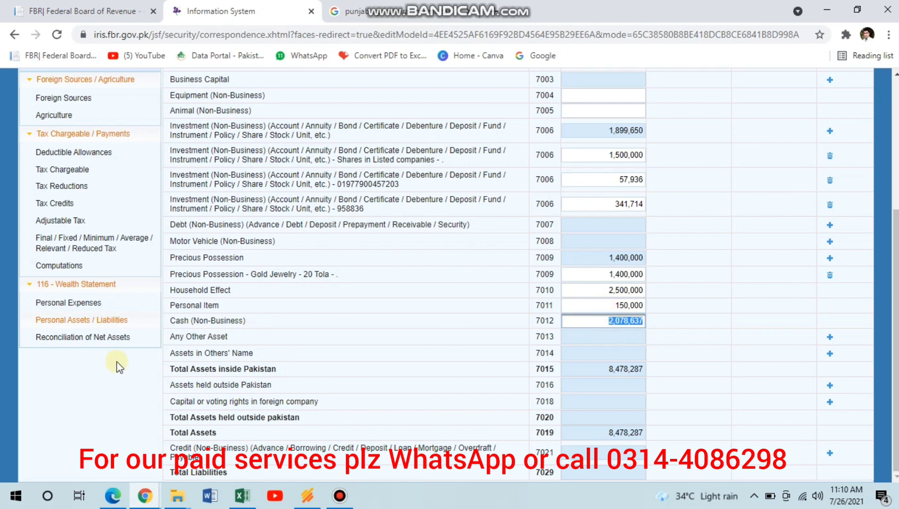
Step: Check the inflows, outflows and unreconciled amount in the Reconciliation of Net Assets, and return to the Personal Assets / Liabilities entries
click(124, 341)
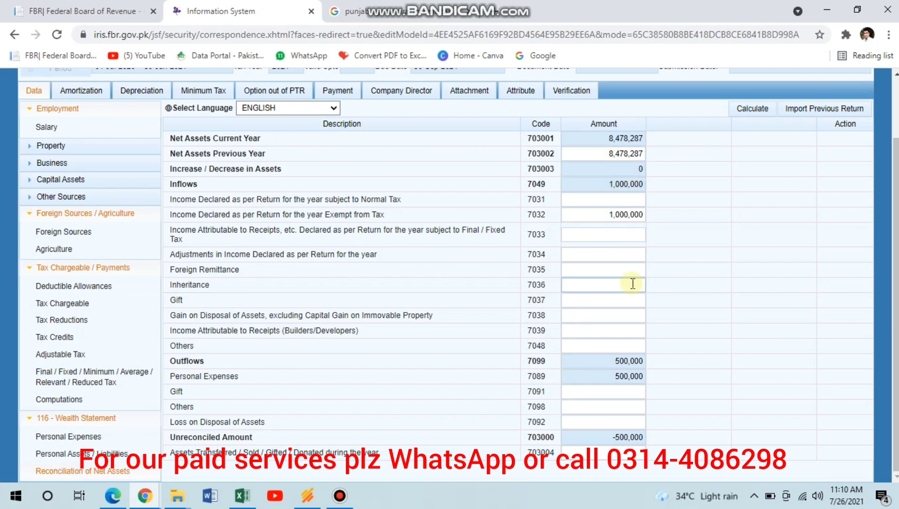
scroll(632, 283, up, 3)
scroll(196, 330, down, 3)
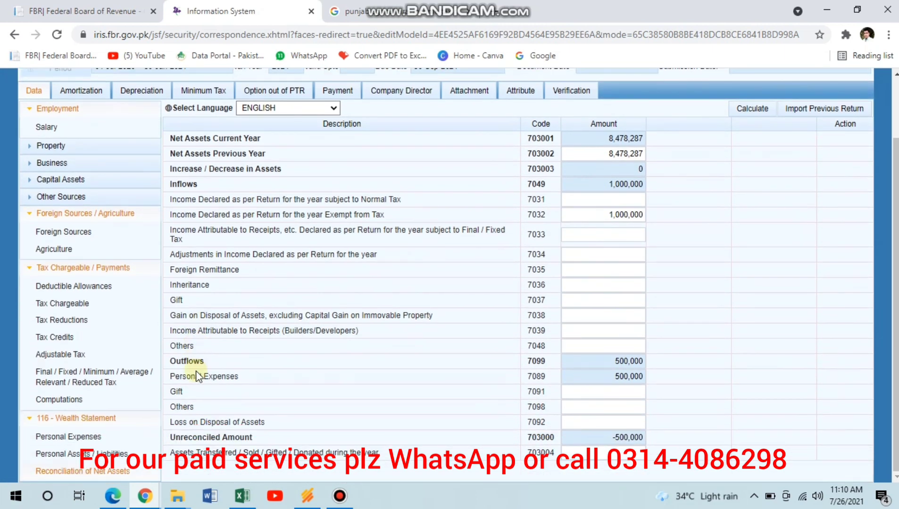
click(87, 454)
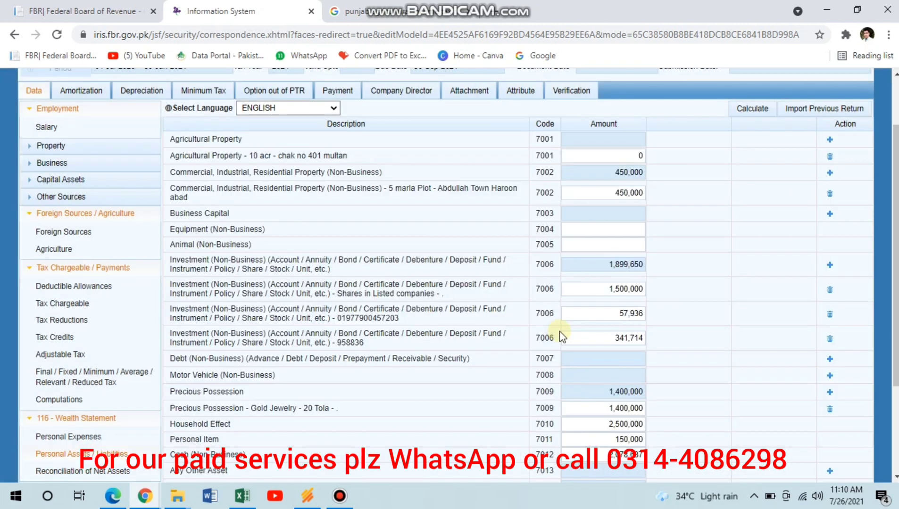
scroll(561, 336, down, 3)
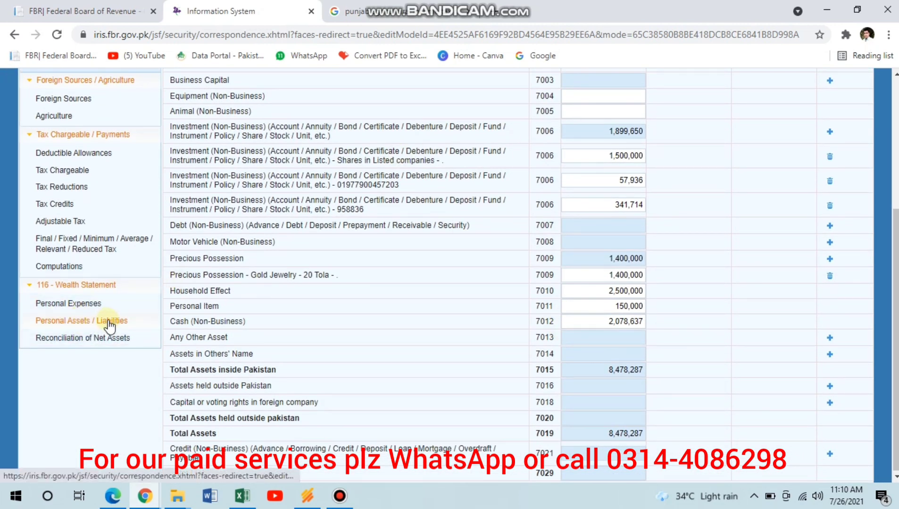
scroll(518, 358, up, 3)
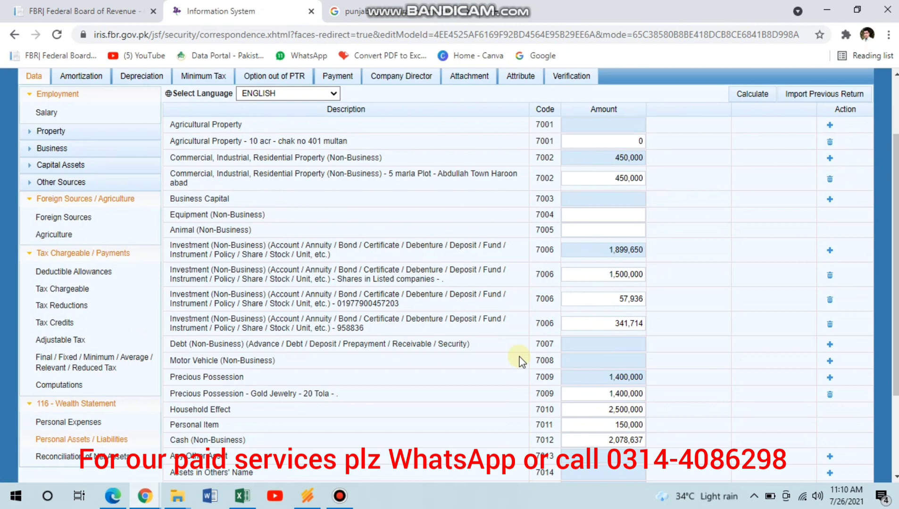
Step: View the return's Verification section and close the return, discarding unsaved data
click(575, 79)
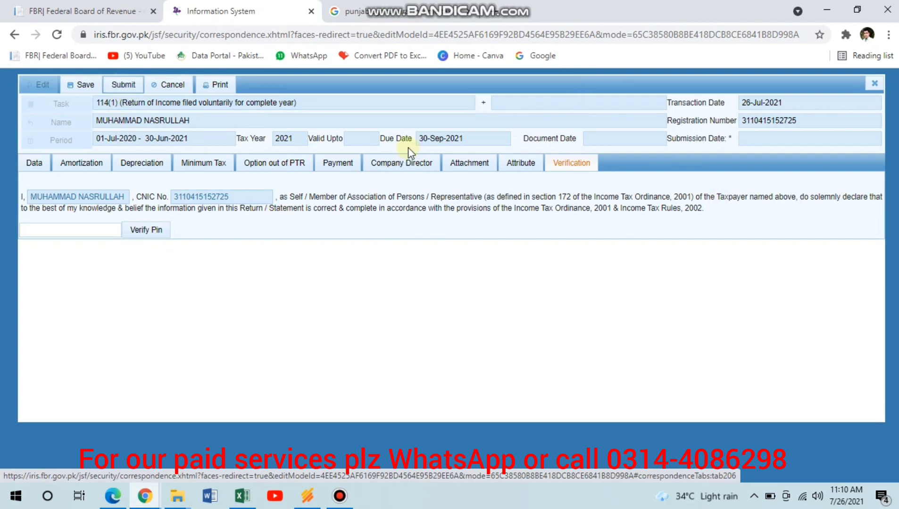
click(875, 83)
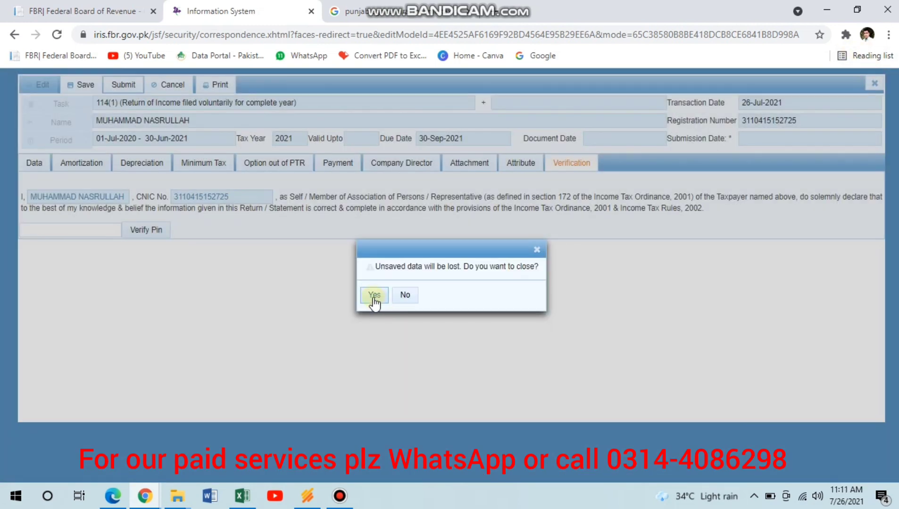
click(374, 297)
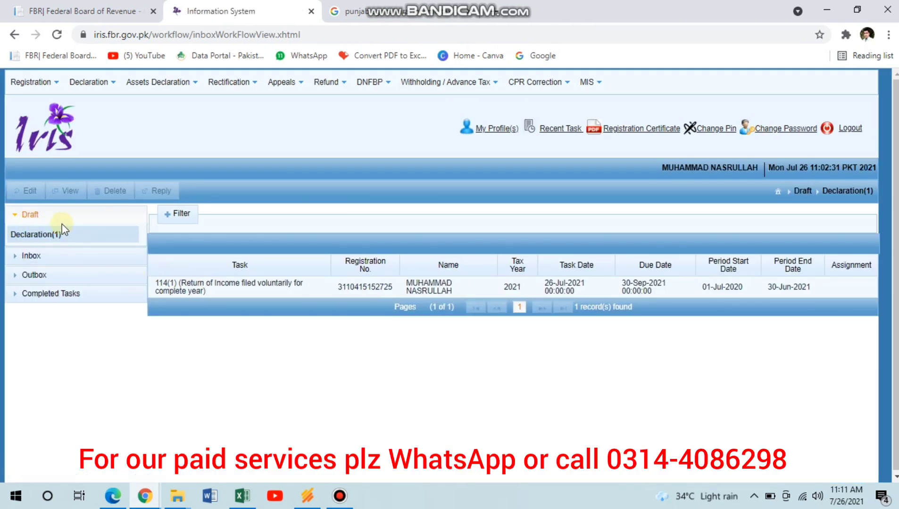
Step: Open the list of declarations under Completed Tasks to view the previously filed returns
click(41, 215)
click(42, 215)
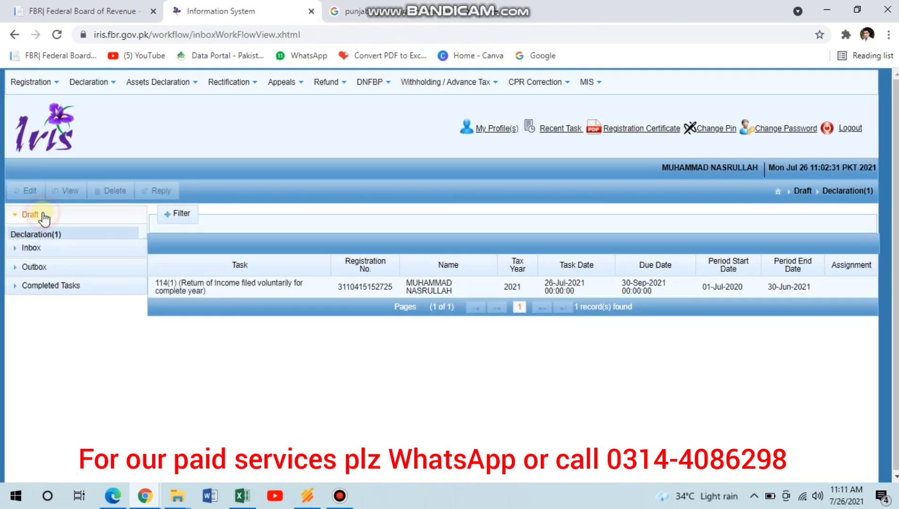
click(56, 298)
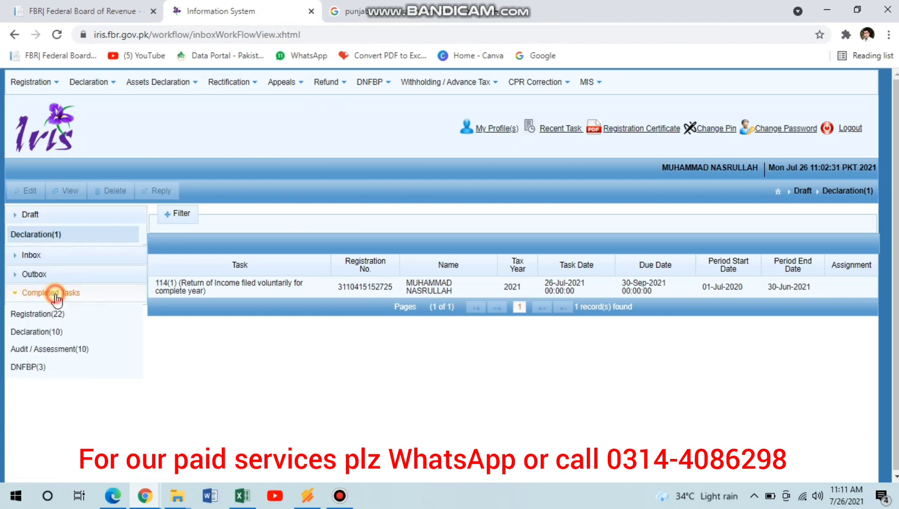
click(34, 309)
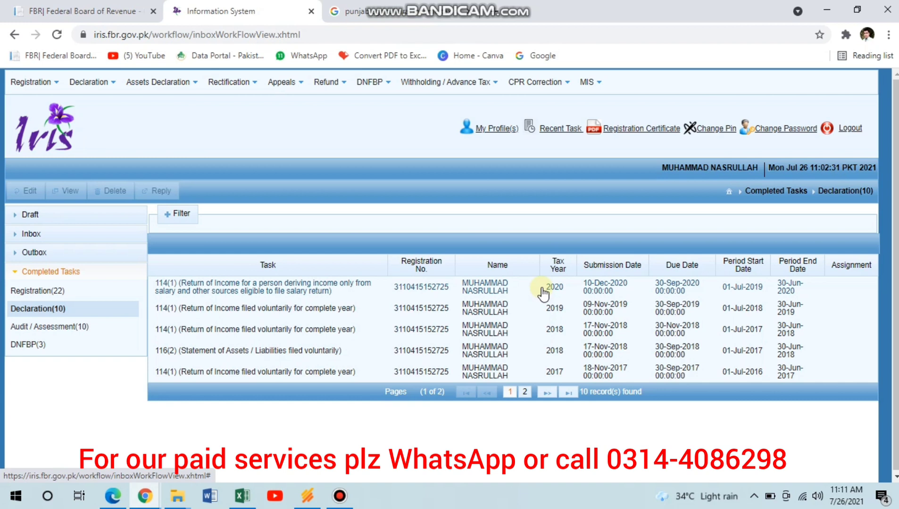
click(343, 498)
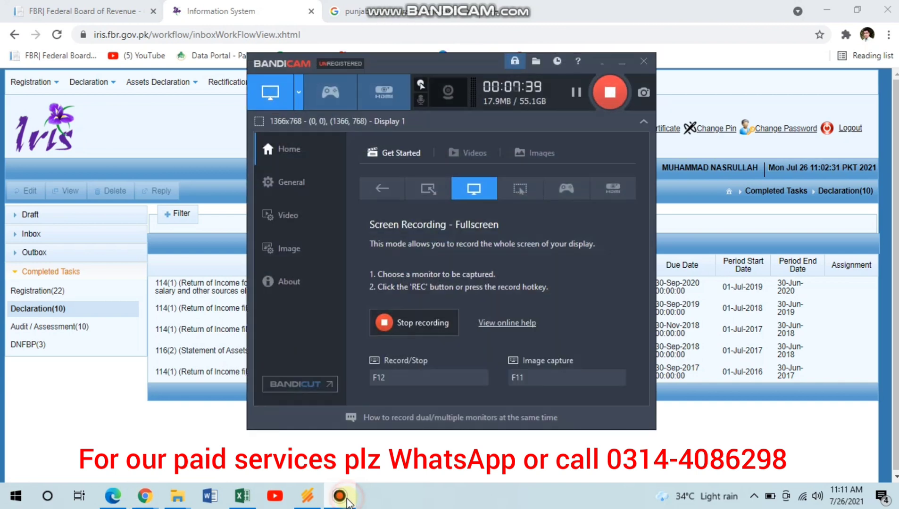